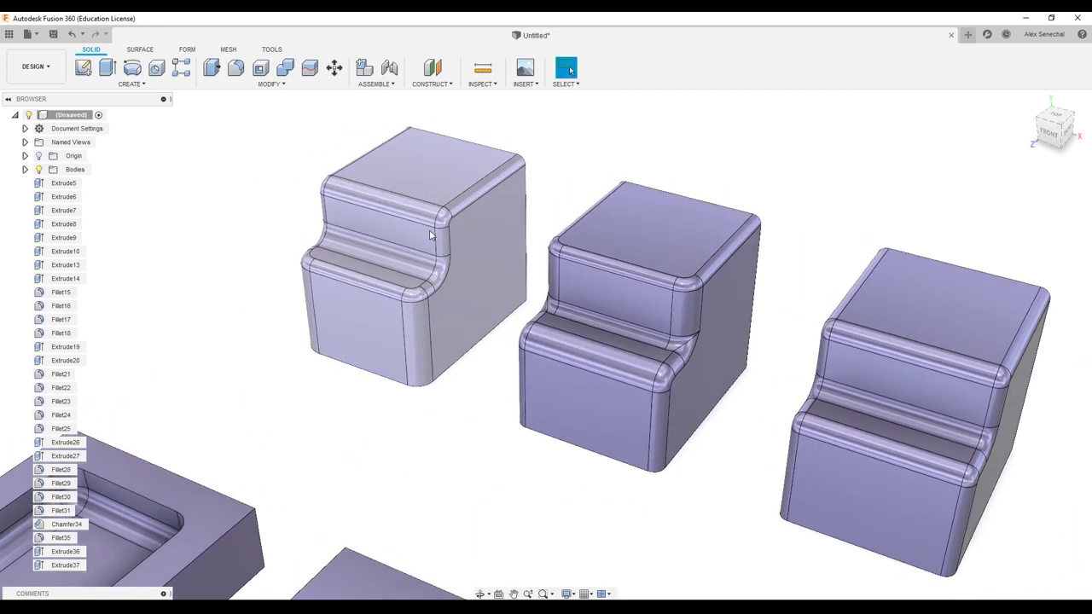
- Examine the rounded edges and corners on the three filleted stepped blocks and compare them with one another
middle_drag(709, 312, 616, 309)
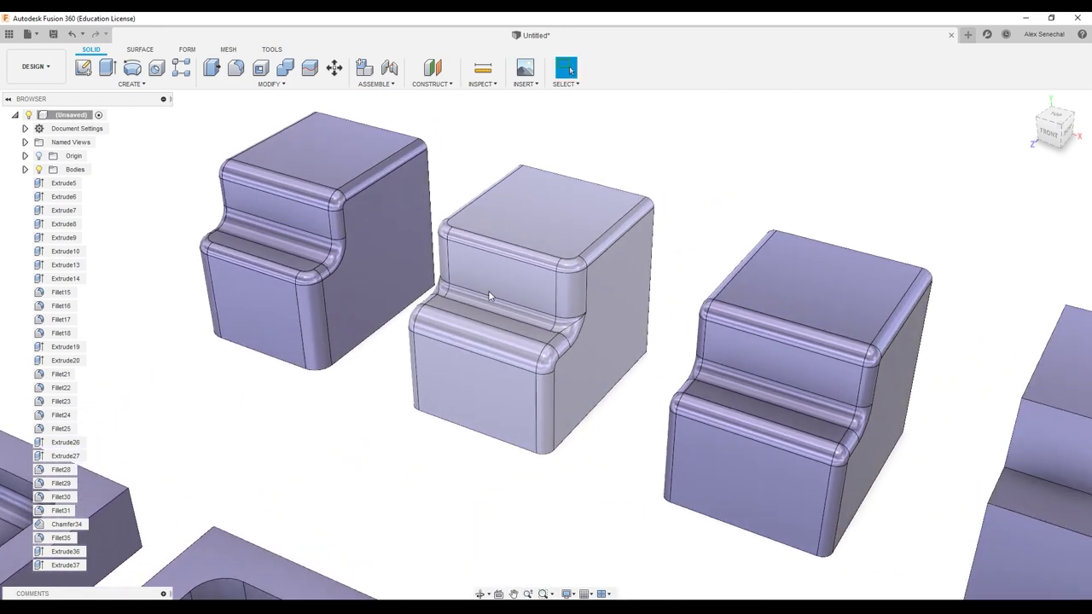
middle_drag(489, 292, 582, 308)
scroll(589, 309, down, 1)
middle_drag(708, 343, 556, 317)
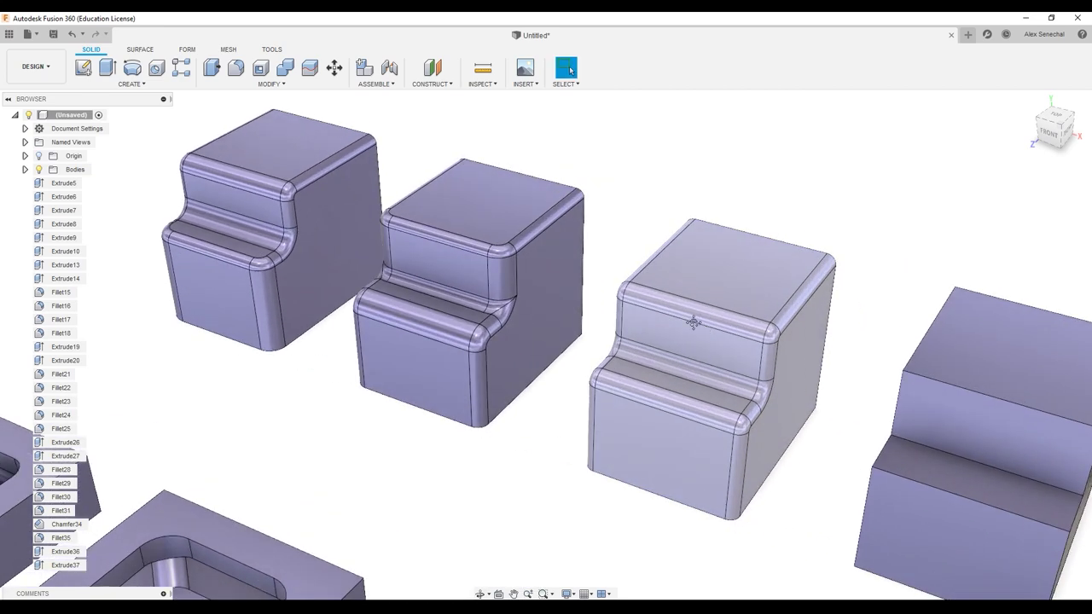
middle_drag(693, 324, 568, 295)
scroll(568, 295, down, 2)
middle_drag(413, 299, 581, 304)
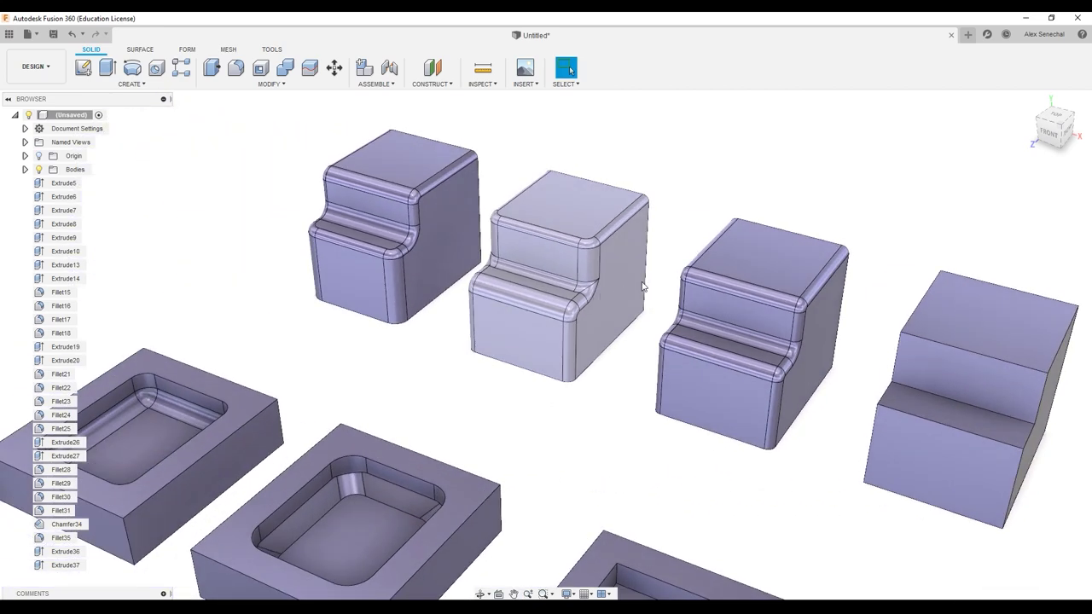
scroll(644, 287, down, 2)
scroll(655, 302, up, 1)
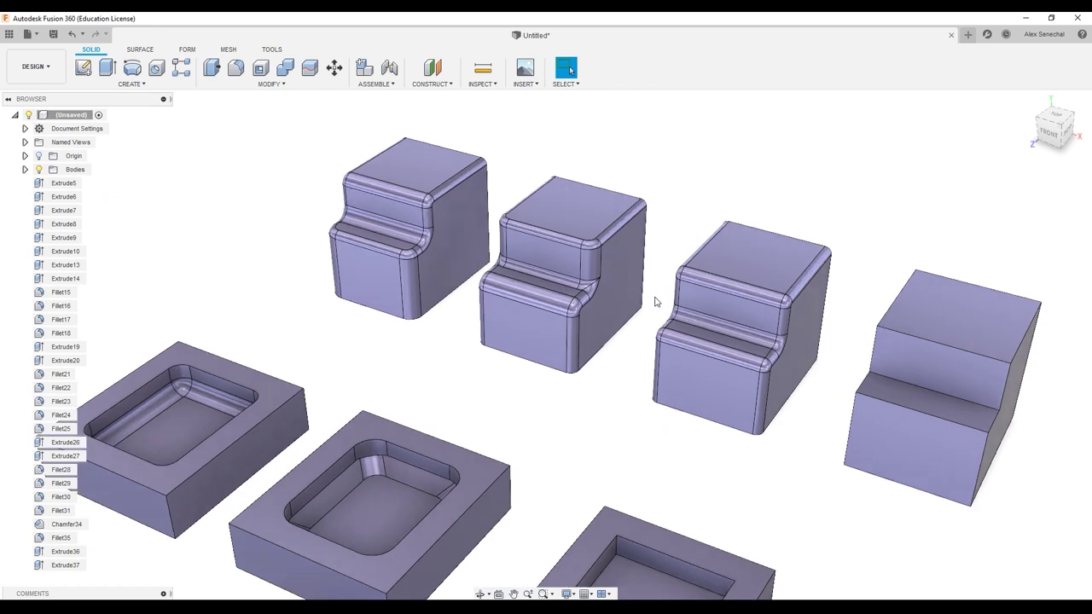
scroll(655, 302, up, 1)
scroll(653, 288, down, 1)
scroll(654, 290, up, 1)
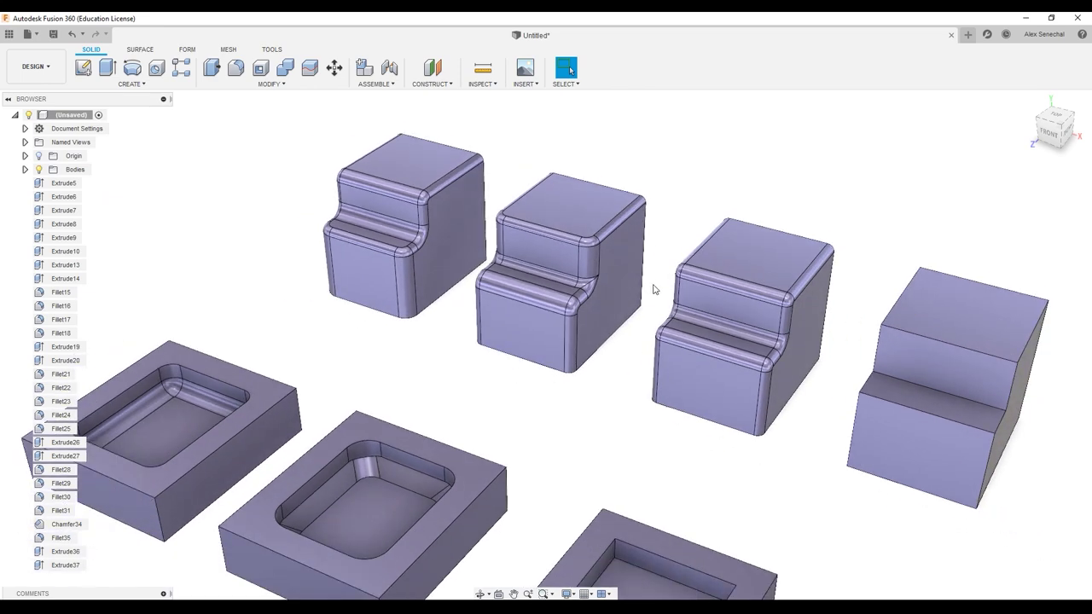
middle_drag(653, 286, 629, 263)
scroll(586, 328, down, 1)
shift+middle_drag(590, 318, 598, 326)
mouse_move(580, 269)
middle_down()
mouse_move(585, 305)
mouse_move(580, 267)
middle_up()
scroll(527, 294, up, 3)
shift+middle_drag(521, 309, 517, 281)
scroll(517, 281, up, 1)
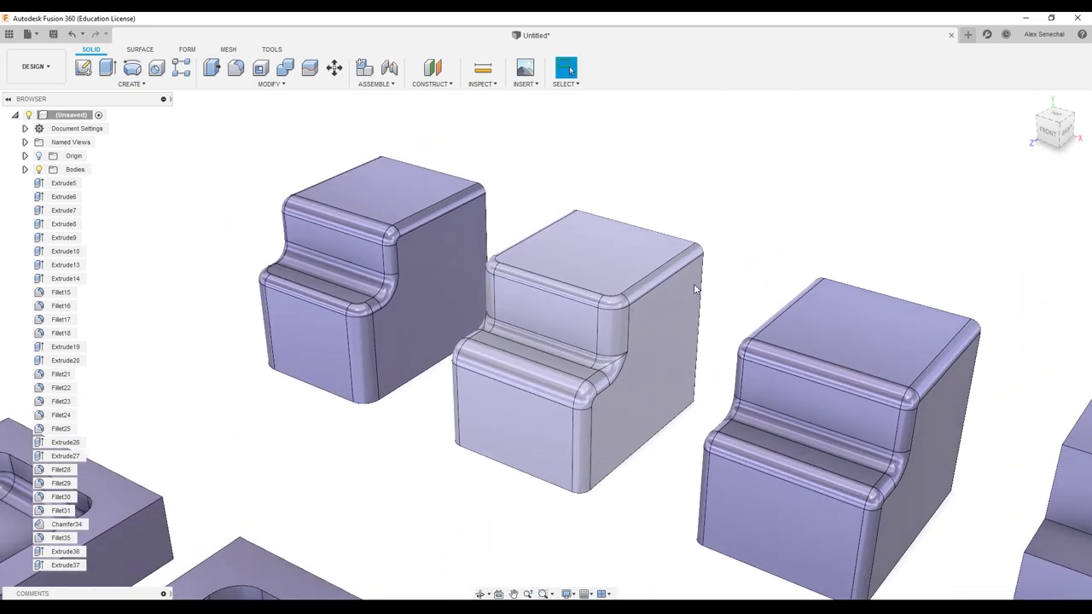
middle_drag(657, 308, 555, 290)
scroll(547, 282, down, 3)
middle_drag(487, 310, 543, 298)
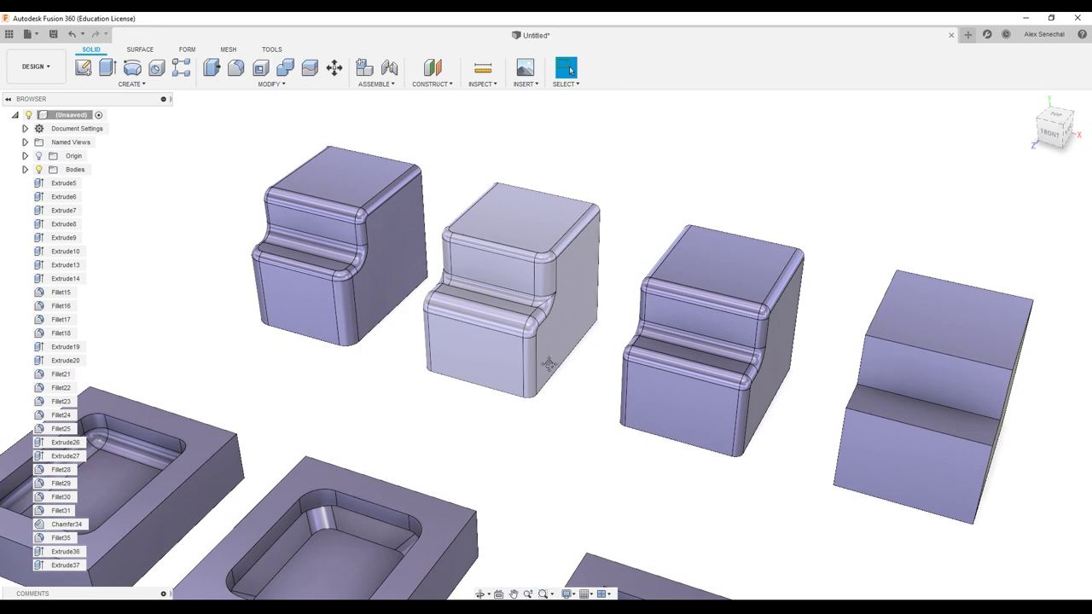
middle_drag(549, 364, 510, 323)
scroll(510, 323, down, 2)
mouse_move(779, 338)
middle_down()
mouse_move(525, 330)
mouse_move(791, 329)
middle_up()
middle_drag(440, 367, 534, 319)
shift+middle_drag(535, 319, 535, 323)
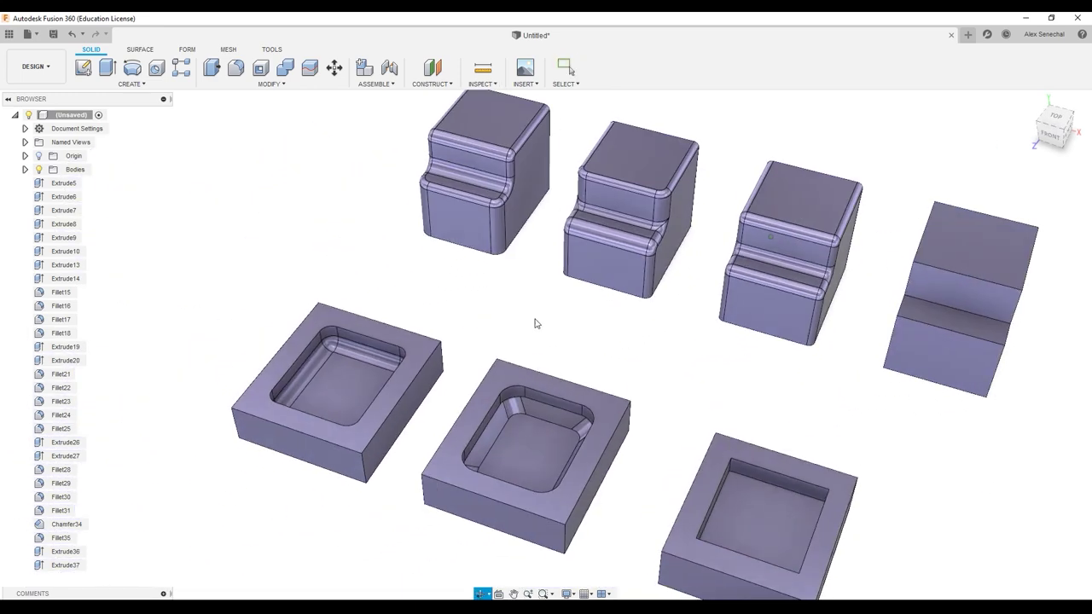
- Inspect the unfilleted stepped block and the unfilleted pocket block beside their filleted versions
middle_drag(466, 367, 392, 307)
middle_drag(657, 209, 454, 325)
click(693, 324)
shift+middle_drag(693, 324, 634, 319)
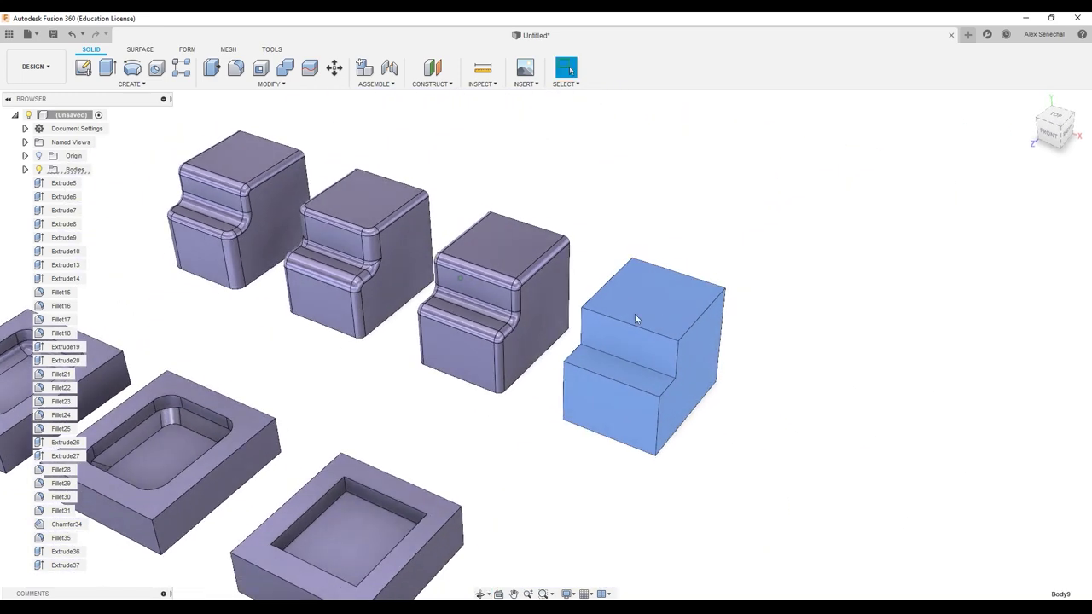
middle_drag(483, 298, 421, 295)
middle_drag(321, 276, 389, 299)
shift+middle_drag(647, 345, 633, 336)
middle_drag(650, 392, 524, 371)
scroll(524, 371, down, 2)
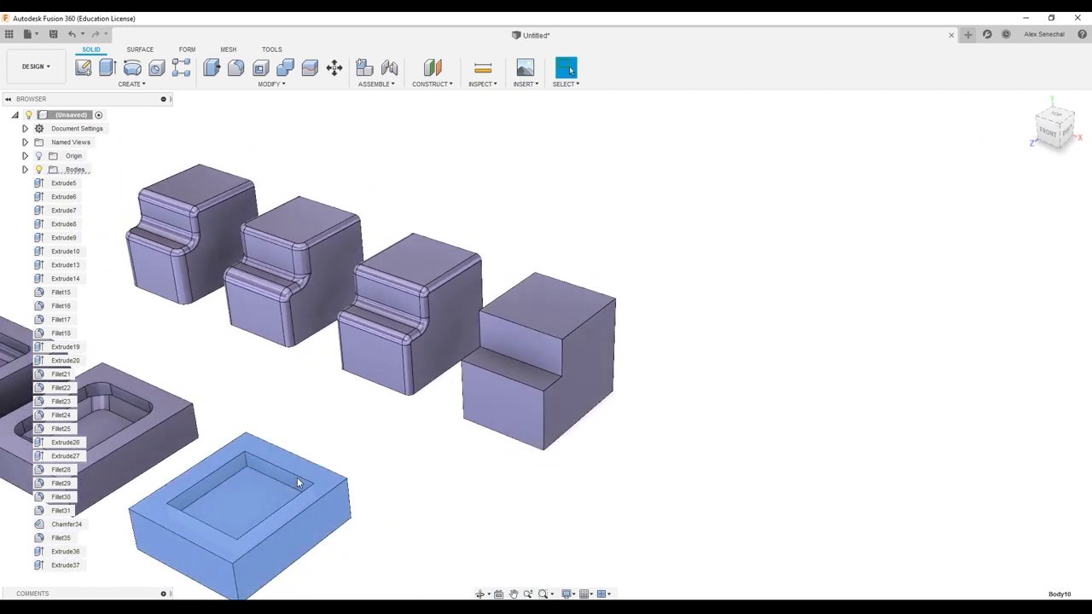
click(495, 399)
middle_drag(406, 453, 635, 388)
shift+middle_drag(606, 333, 639, 358)
middle_drag(777, 329, 687, 308)
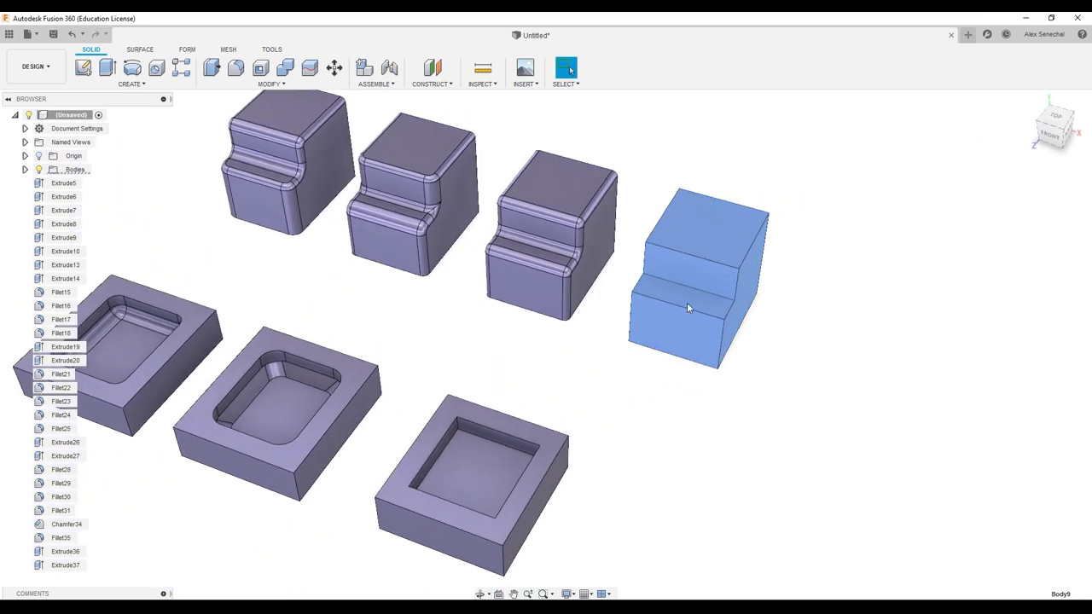
click(521, 445)
click(673, 300)
click(529, 439)
- Move the plain stepped block about 100 mm along X, away from the filleted blocks
click(687, 288)
middle_drag(692, 288, 613, 299)
scroll(624, 304, up, 5)
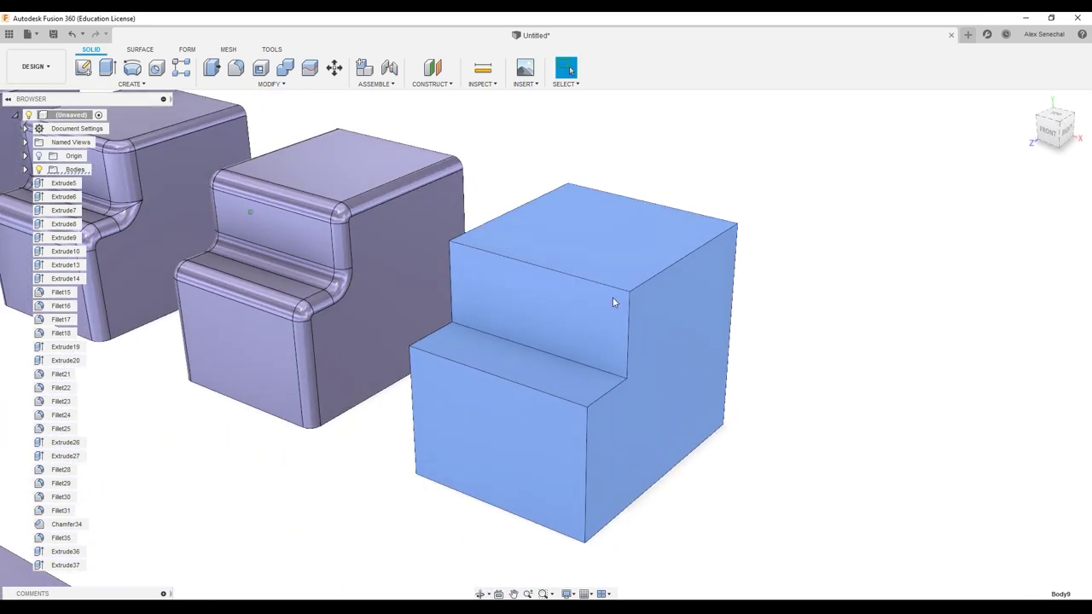
scroll(613, 304, down, 4)
key(m)
drag(616, 358, 779, 413)
middle_drag(704, 374, 517, 335)
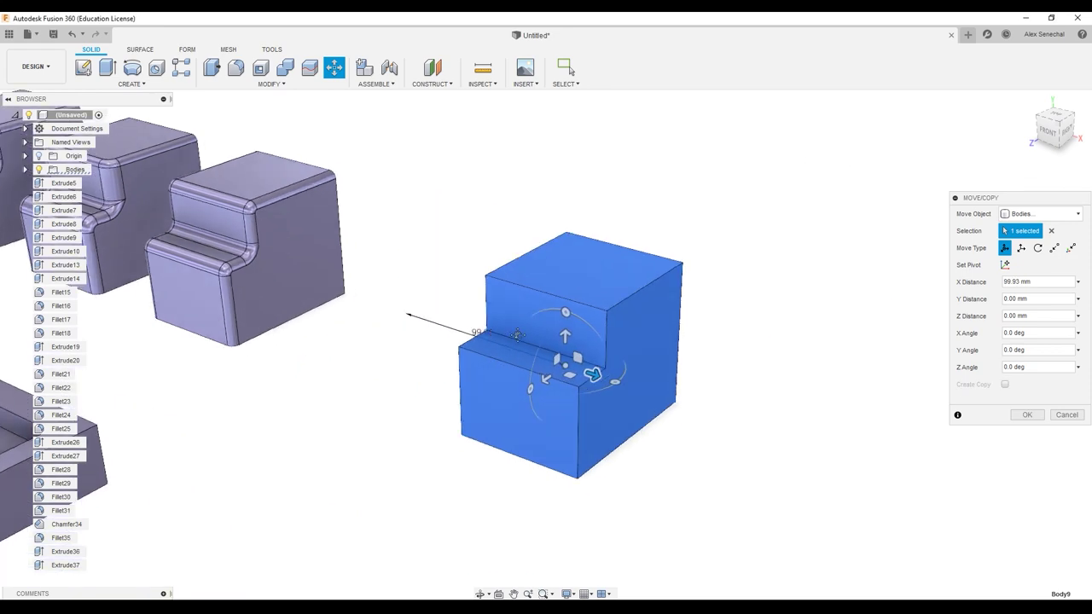
key(Return)
- Fillet the block's top front edge, inner step edge and lower step front edge with a 3.931 mm radius
scroll(512, 339, up, 4)
key(f)
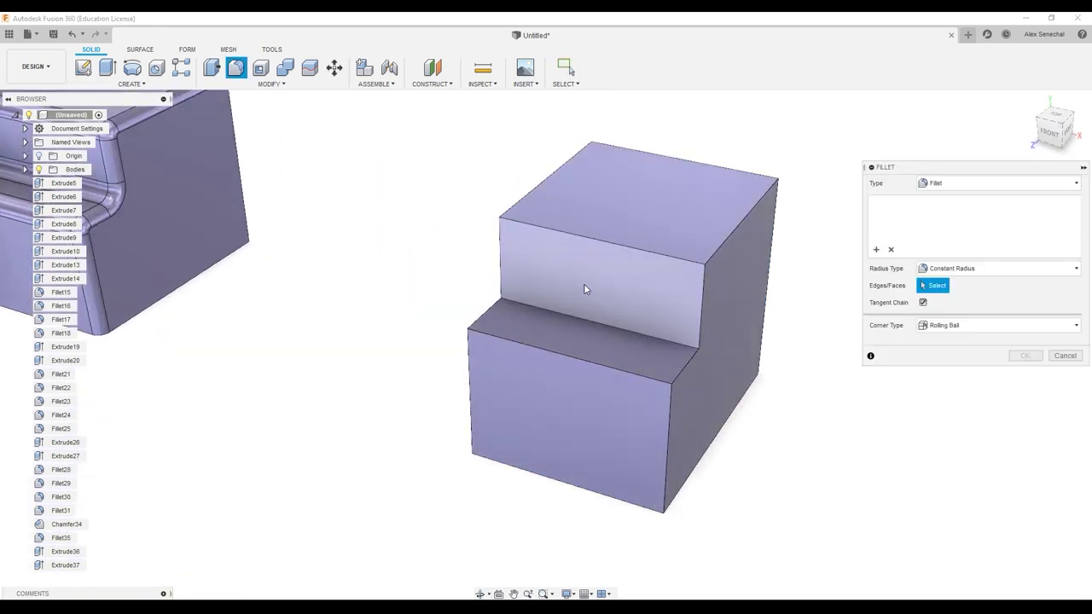
middle_drag(585, 285, 535, 314)
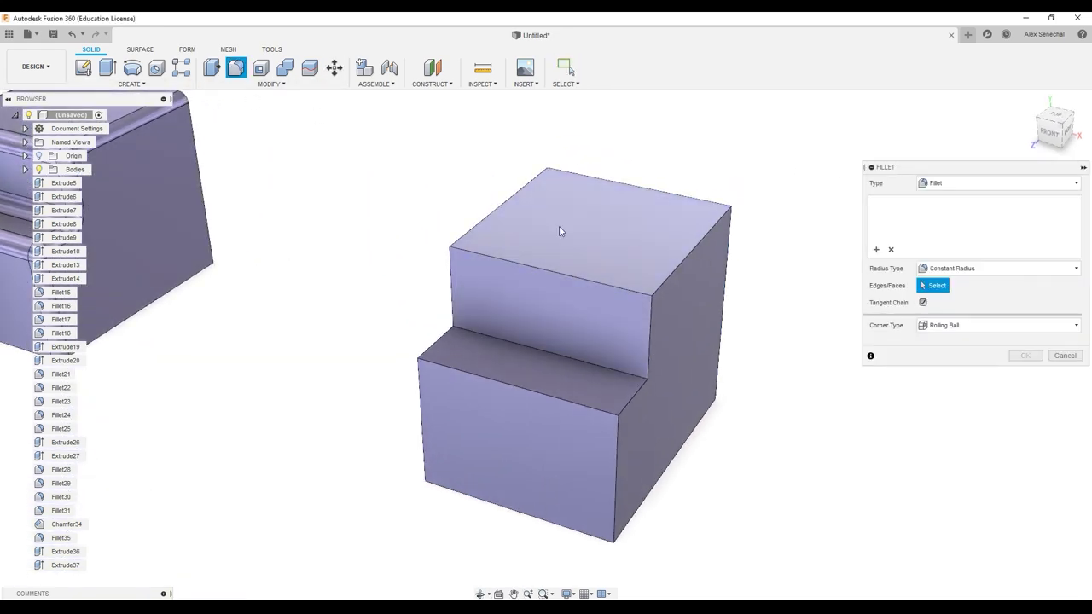
click(505, 386)
click(518, 343)
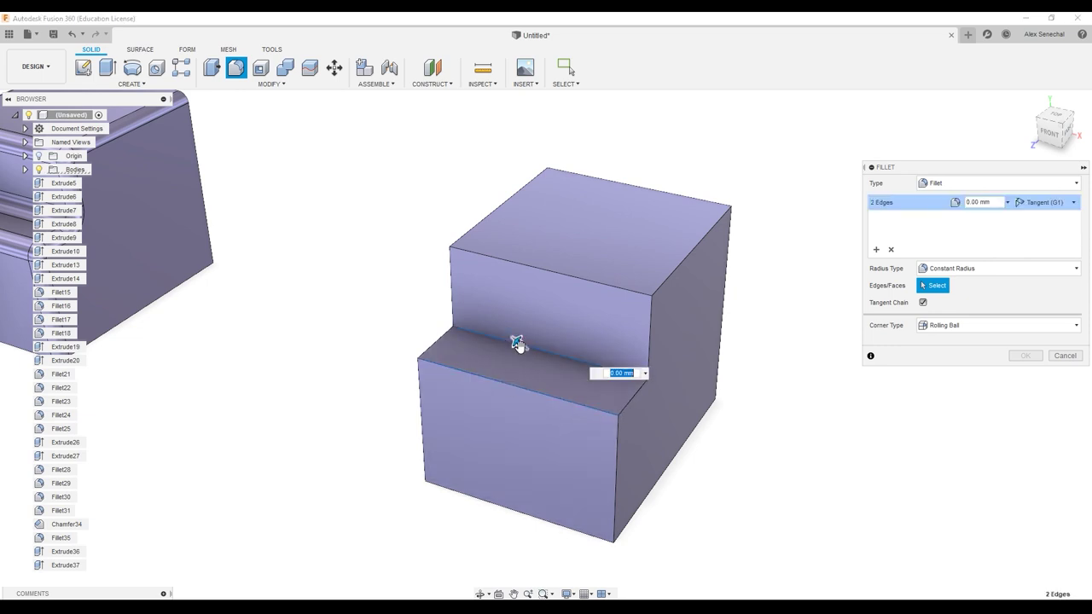
click(548, 278)
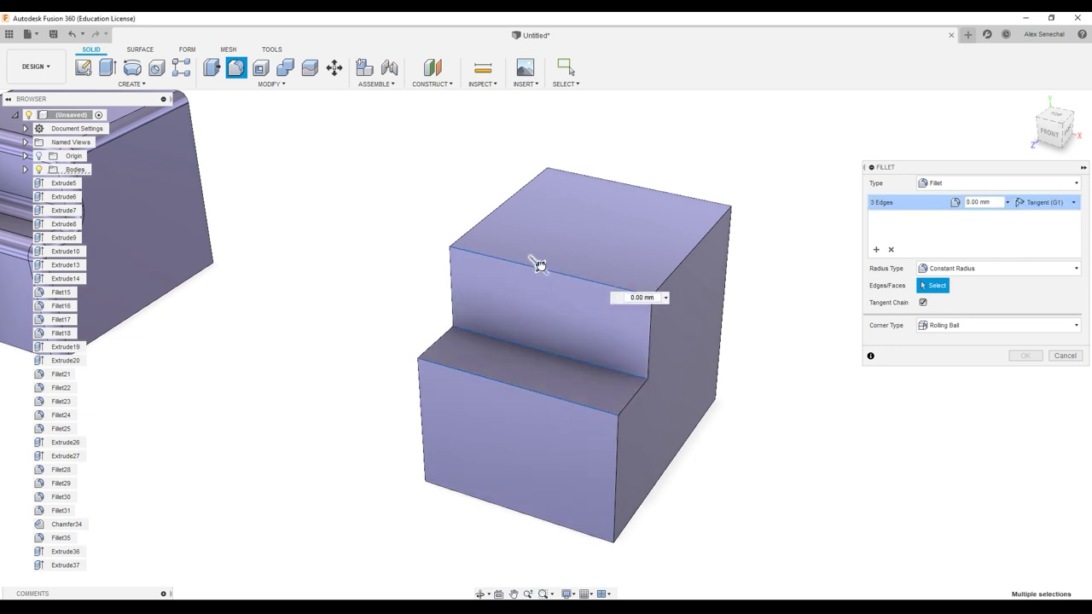
drag(540, 265, 543, 268)
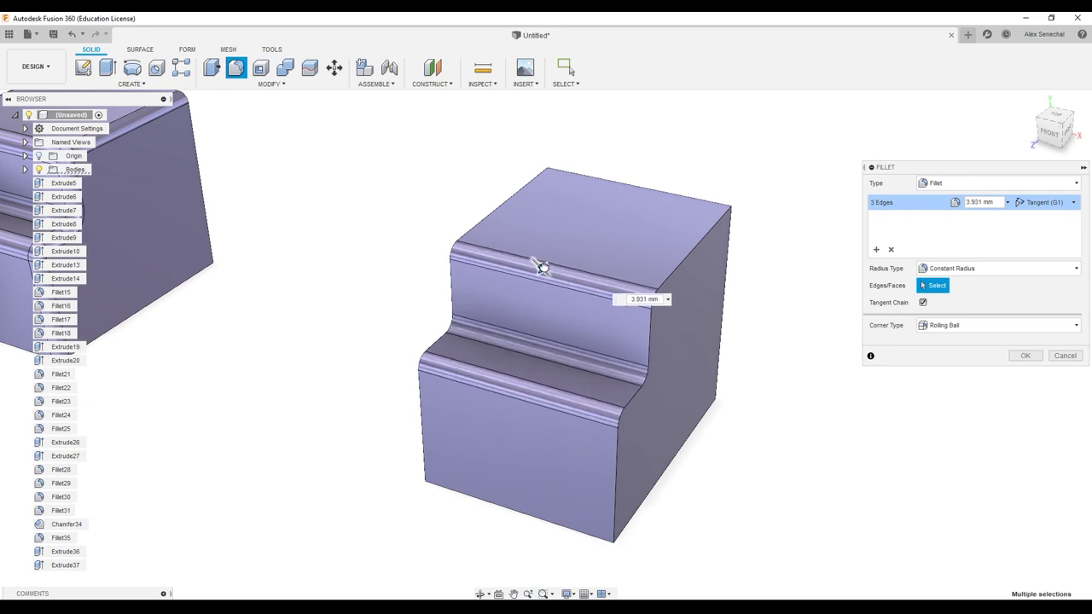
key(Return)
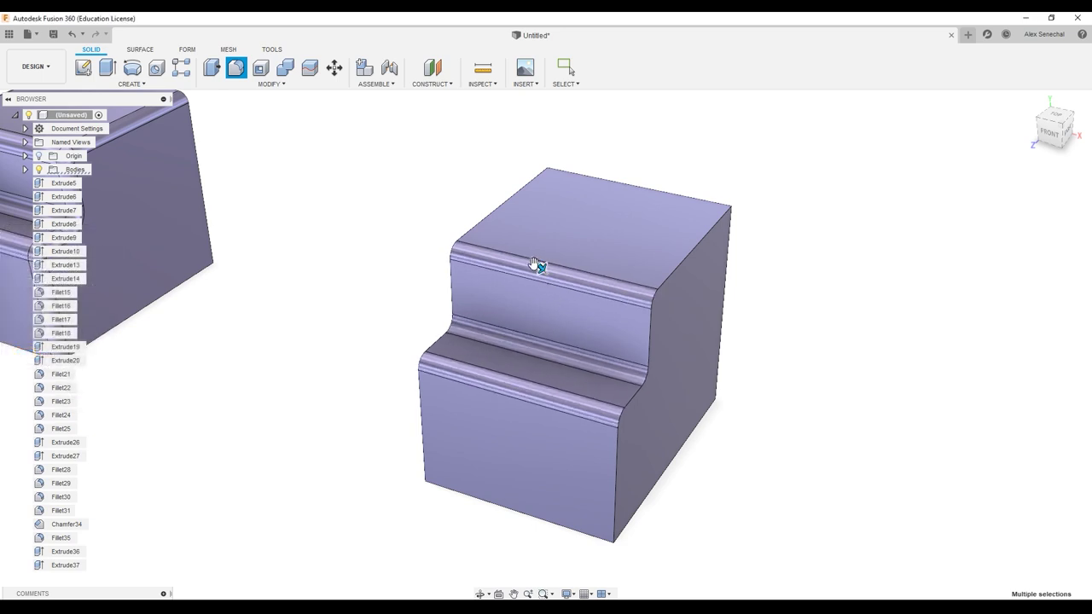
key(Escape)
scroll(712, 302, up, 2)
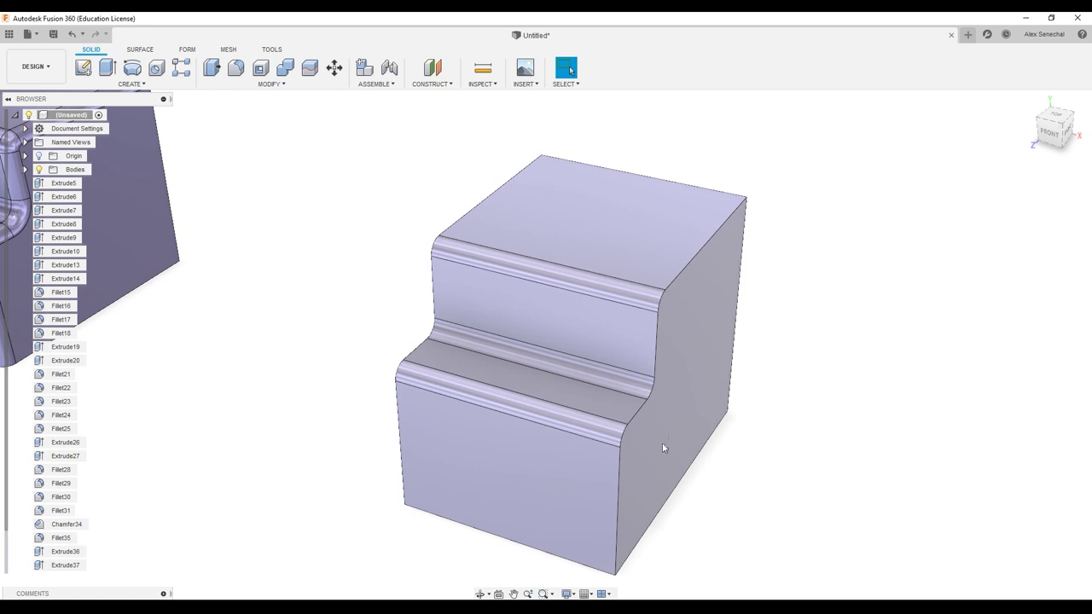
shift+middle_drag(661, 446, 614, 278)
key(f)
click(561, 318)
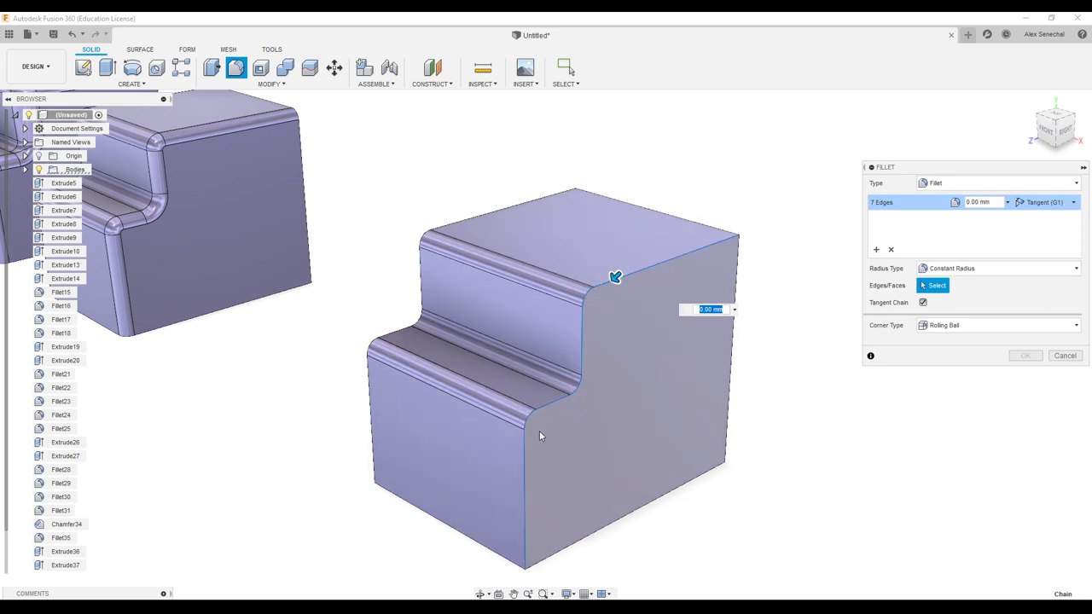
key(Escape)
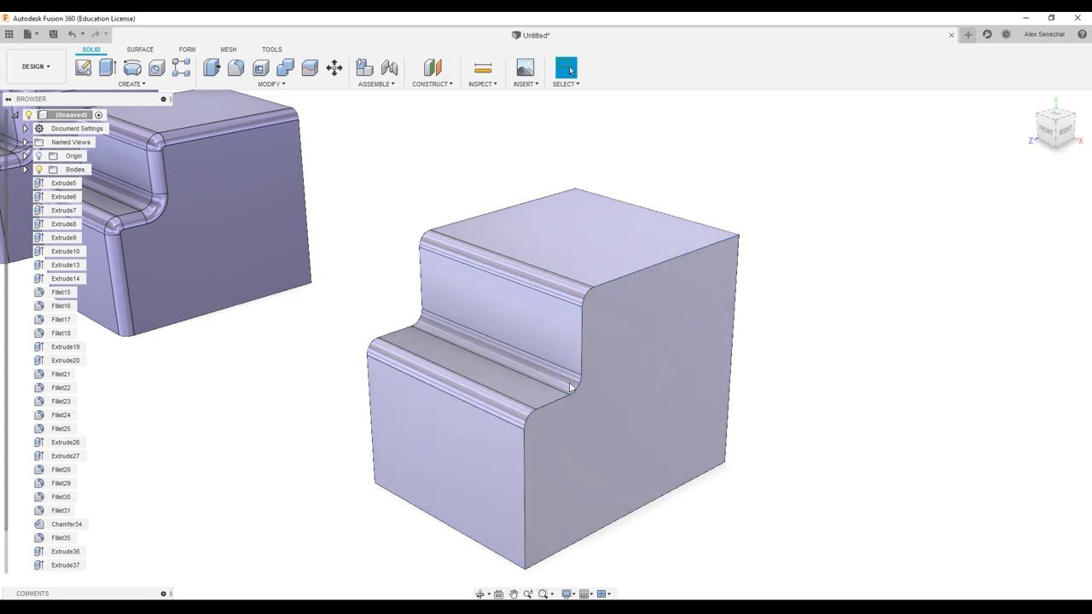
- Delete the fillet face in the inner corner of the step
click(561, 379)
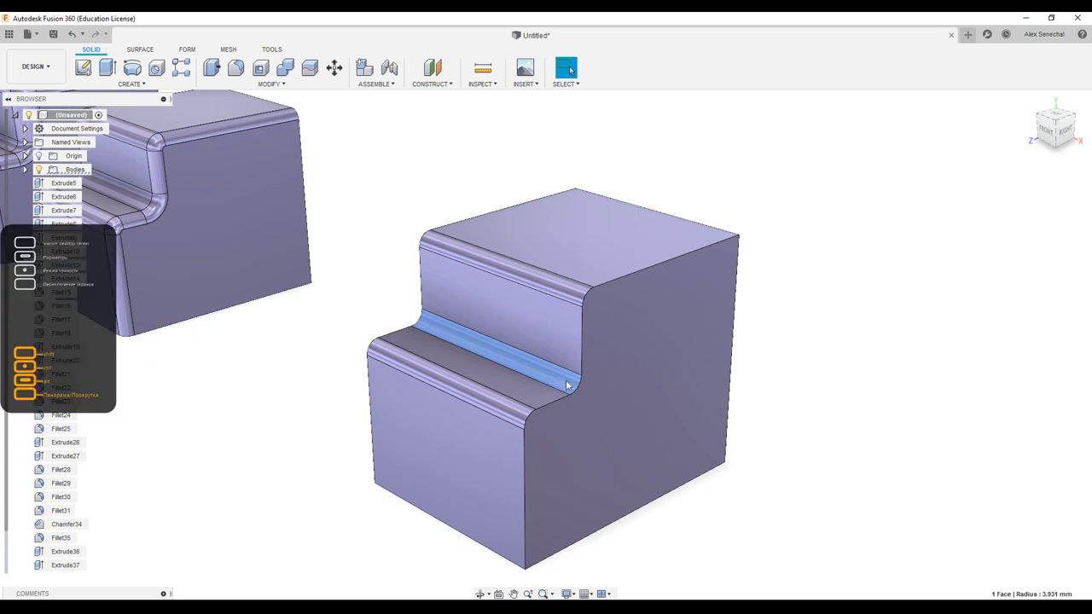
key(Delete)
key(f)
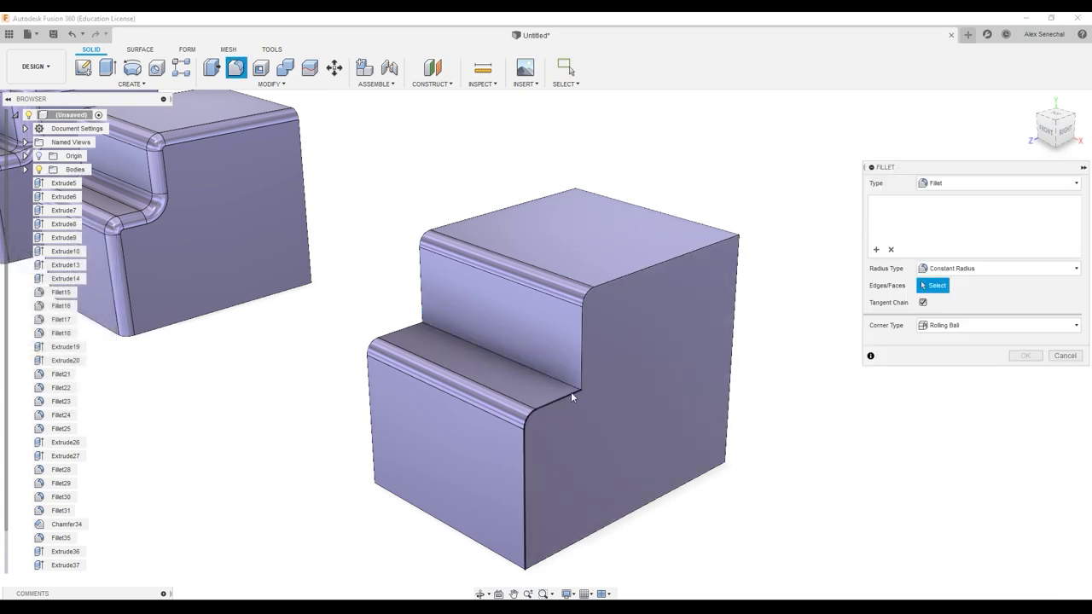
click(571, 394)
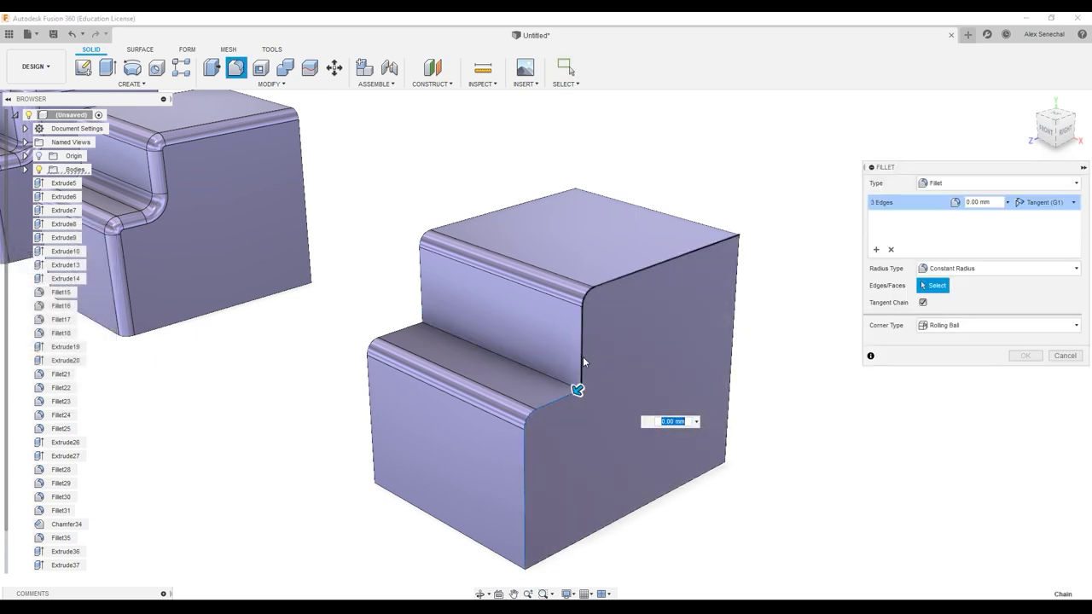
click(645, 477)
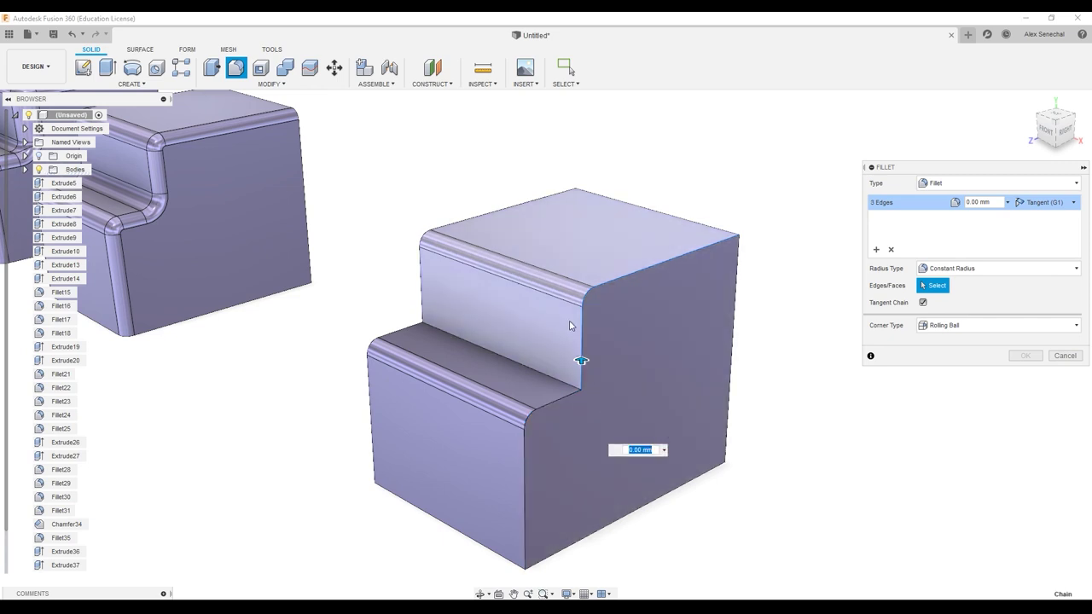
key(Escape)
- Fillet the tangent chain of upper side edges above the step with a 7.175 mm radius
key(f)
click(580, 366)
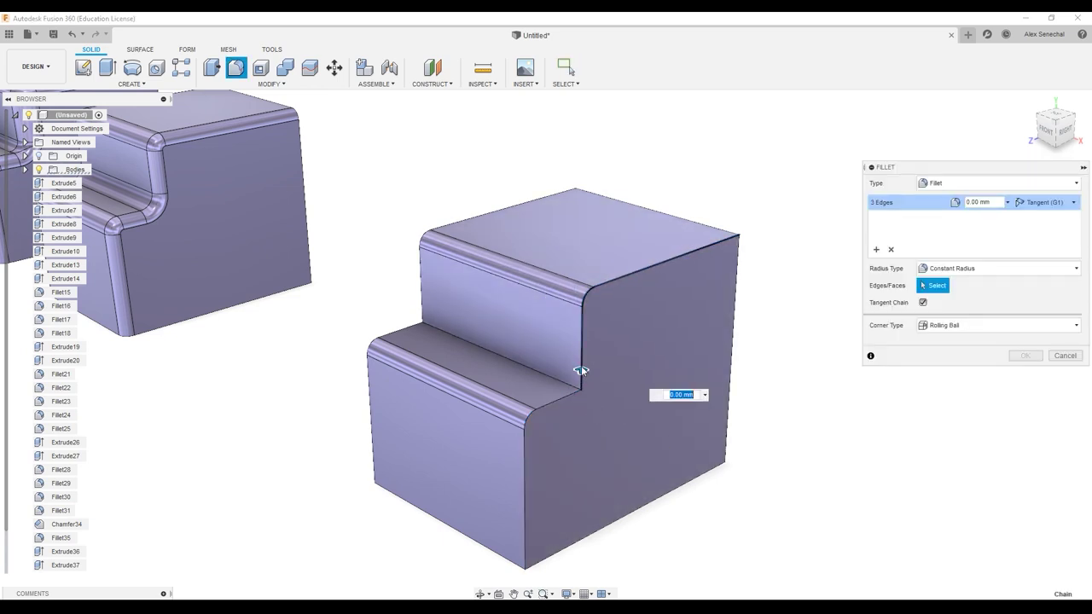
drag(580, 370, 581, 366)
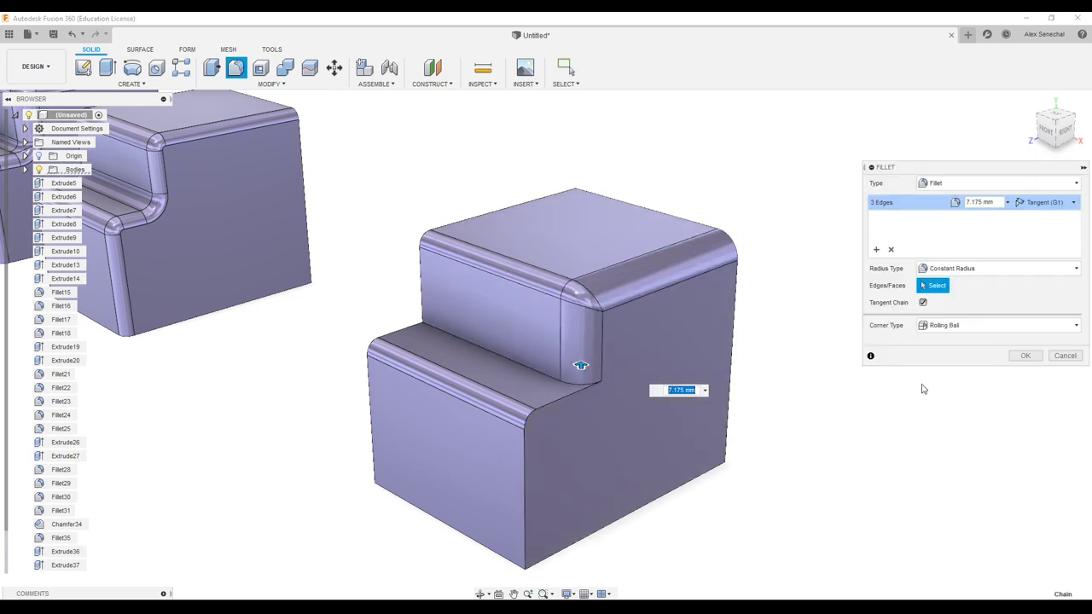
click(1023, 355)
- Fillet the inner step edge chain, including its curved end around the rounded side corner
key(f)
click(556, 375)
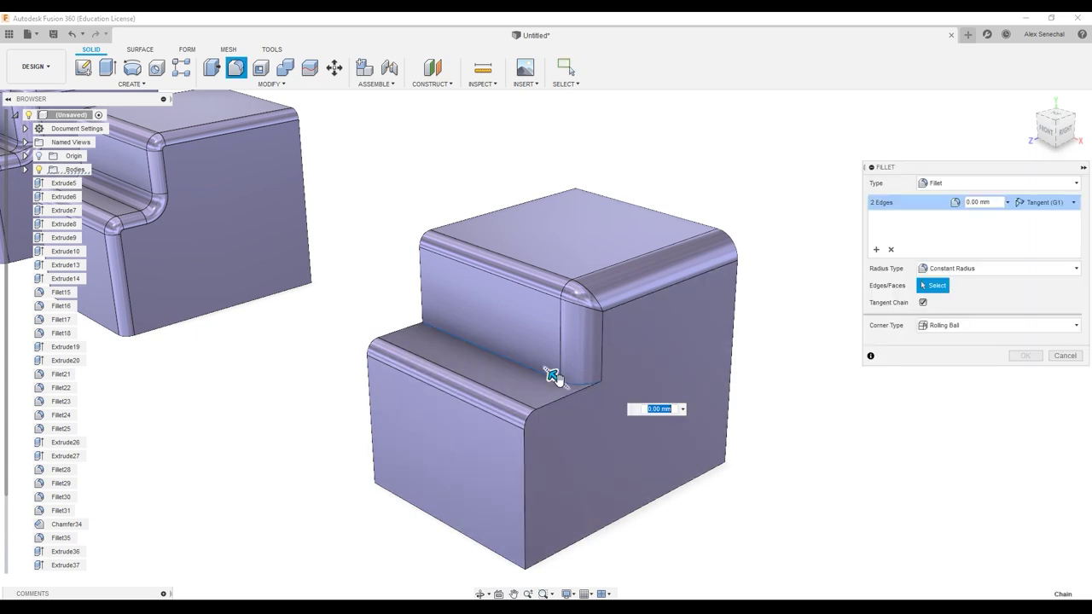
drag(556, 370, 546, 369)
click(1023, 356)
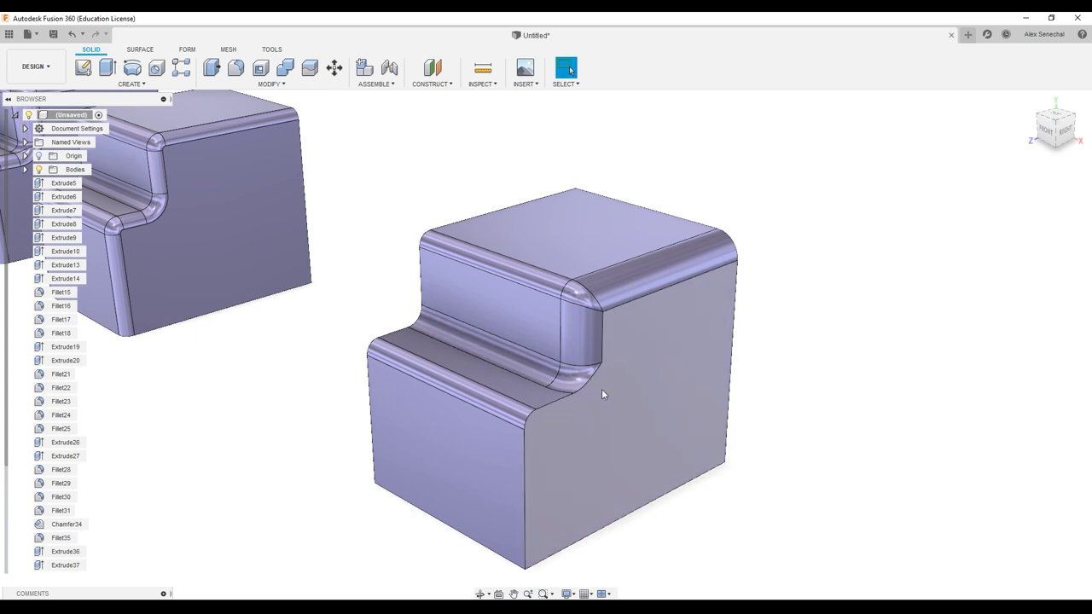
- Undo the last two fillets on the upper side edges and the inner step edge
key(ctrl+z)
key(ctrl+z)
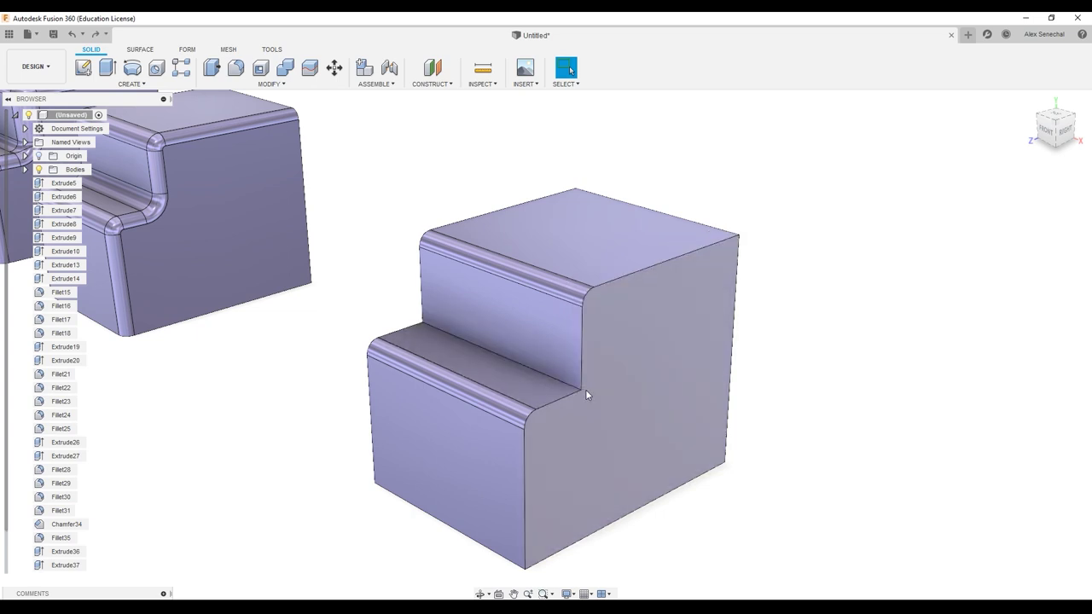
key(f)
key(Escape)
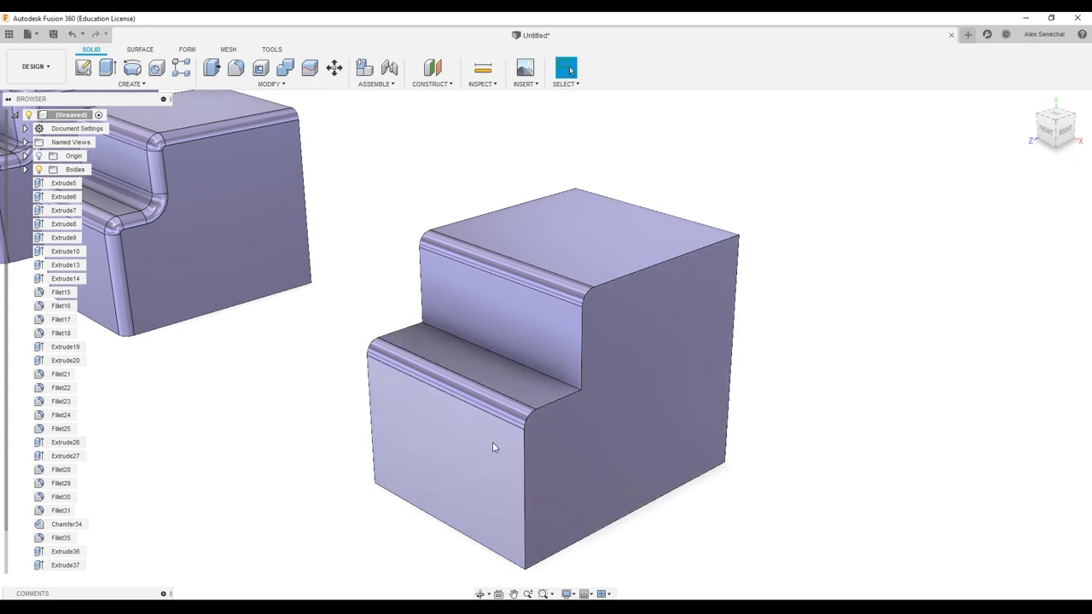
- Fillet the sharp inner edge of the step across the block's width
middle_drag(494, 444, 537, 441)
key(f)
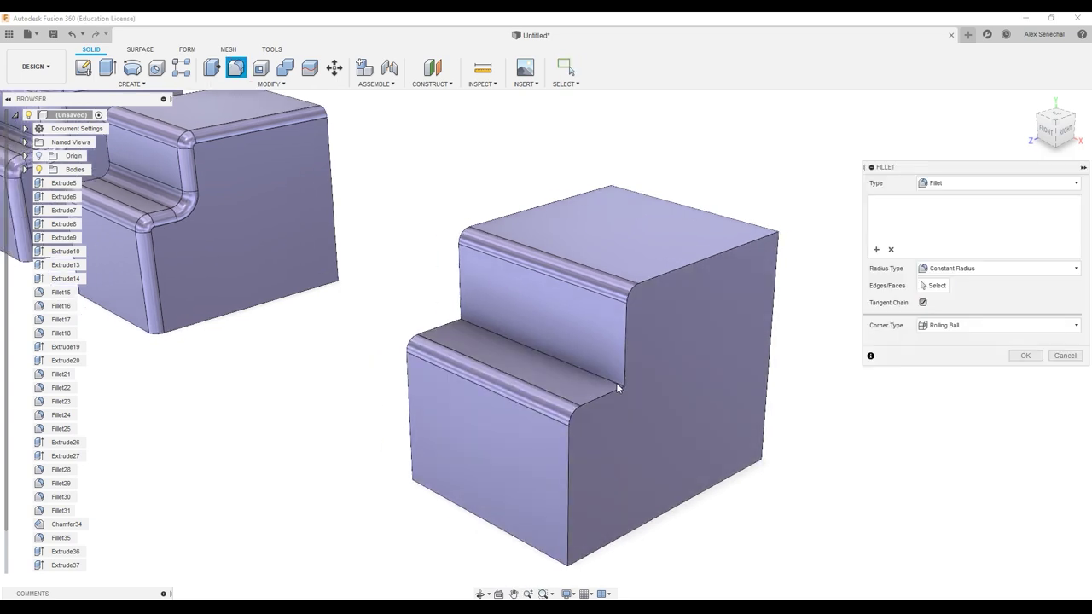
click(614, 386)
key(Return)
- Fillet the tangent edge chain running around the side face along the stepped profile
key(f)
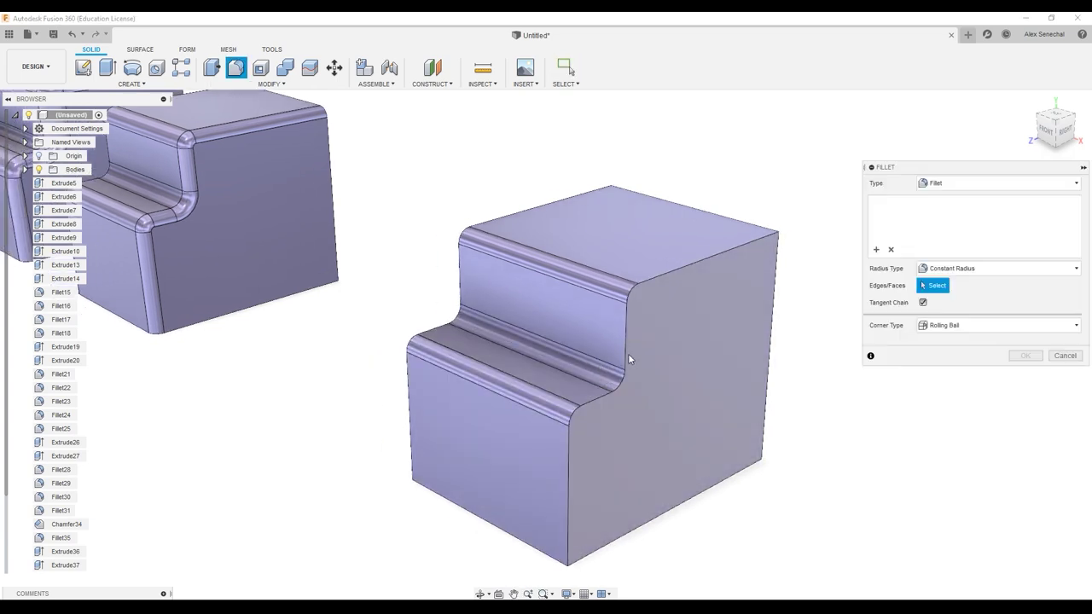
click(627, 353)
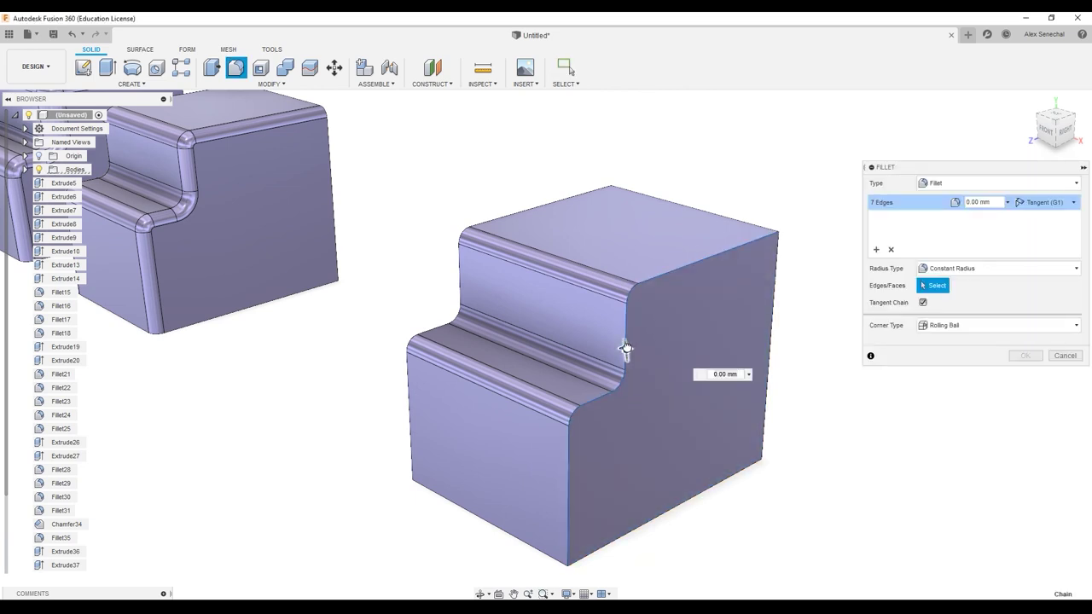
drag(625, 347, 627, 344)
key(Return)
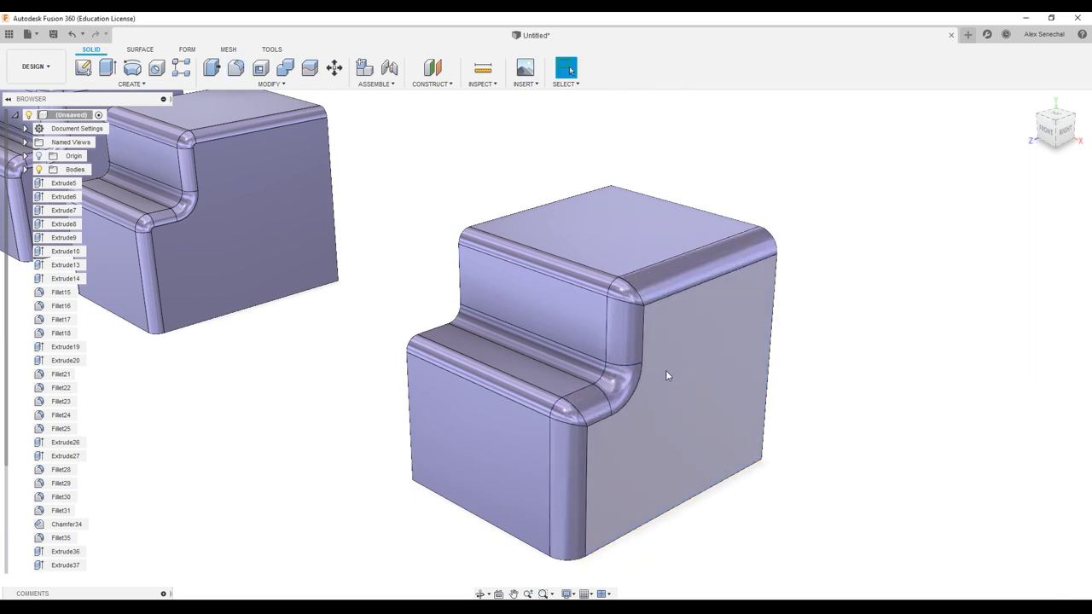
shift+middle_drag(667, 378, 712, 353)
shift+middle_drag(735, 222, 656, 258)
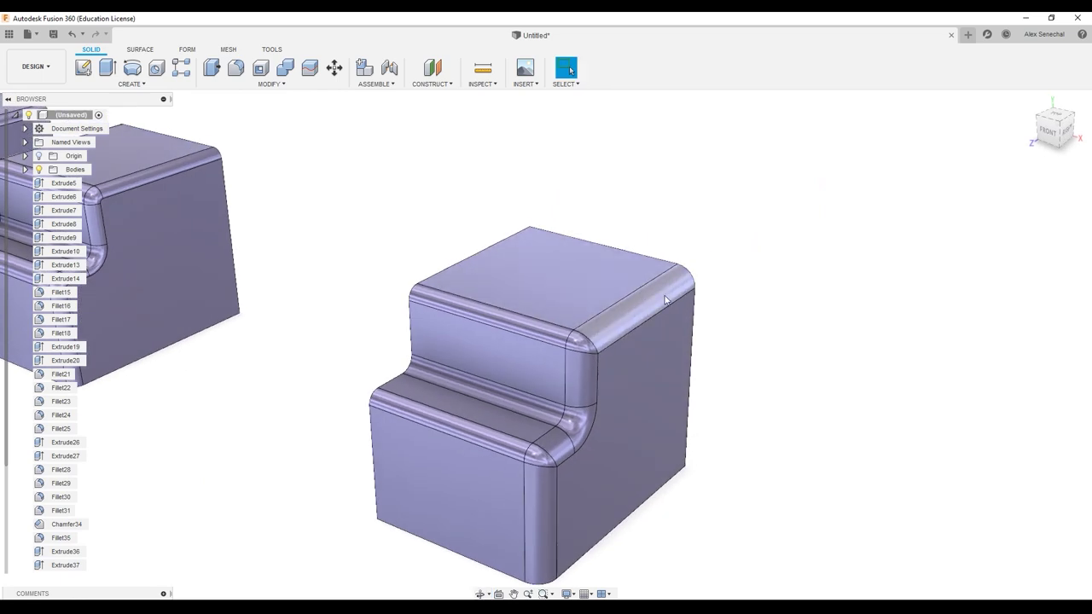
- Undo the side chain fillet and the earlier fillets across the step, back to the sharp-edged block
key(ctrl+z)
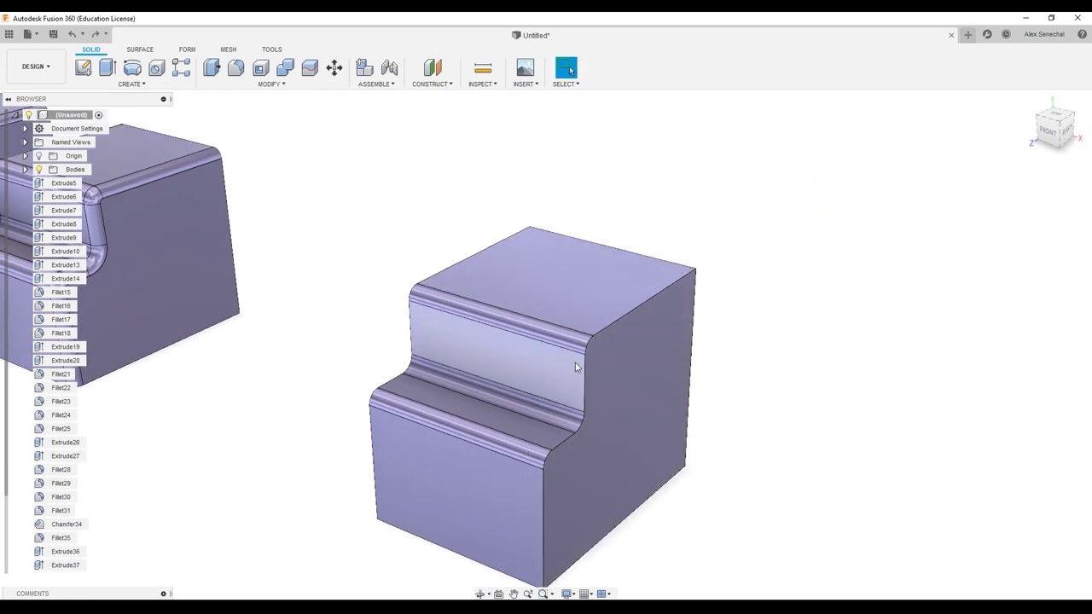
key(ctrl+z)
- Fillet both vertical front corner edges of the lower step
key(f)
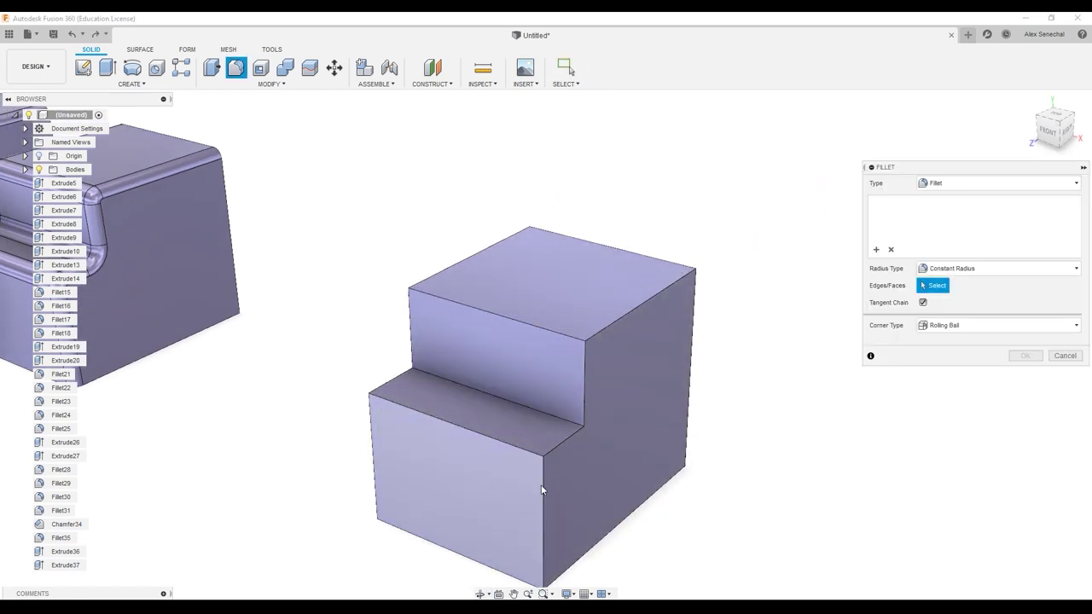
click(543, 479)
click(372, 444)
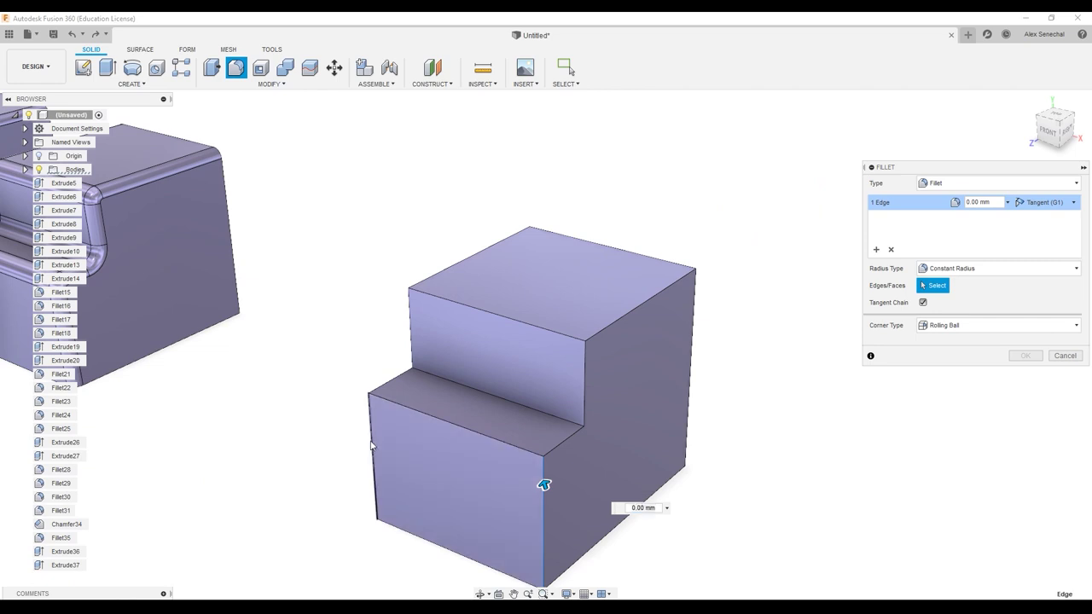
click(411, 354)
click(412, 350)
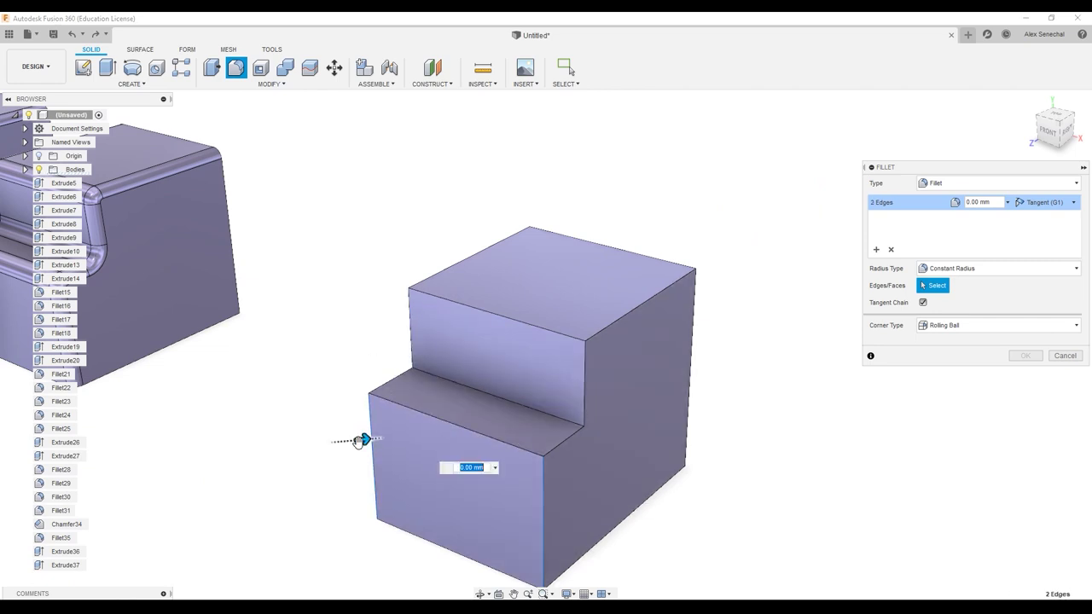
drag(358, 443, 366, 442)
key(Return)
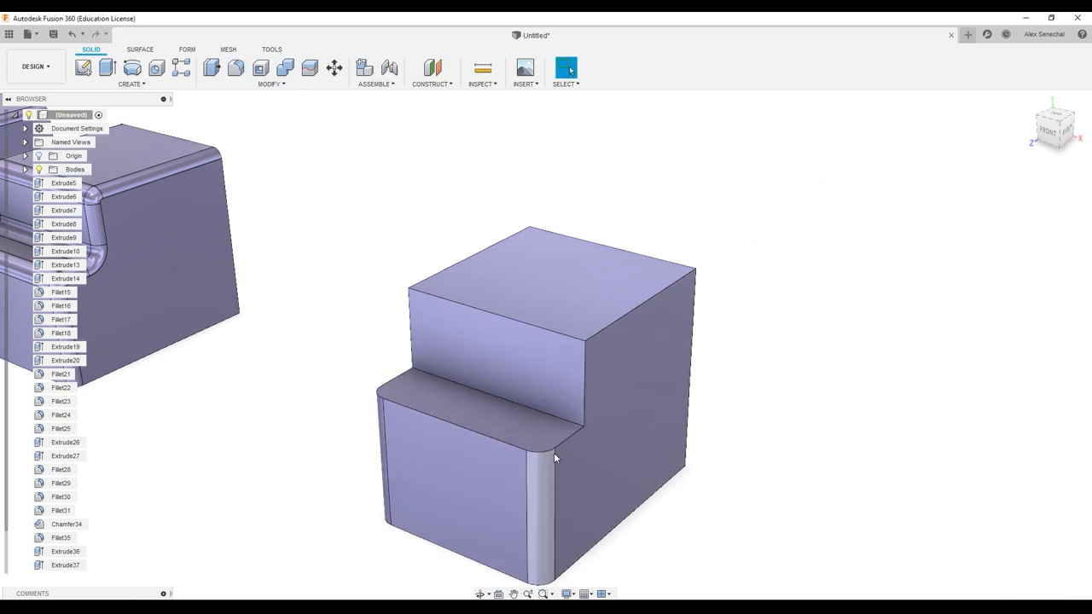
key(f)
click(571, 439)
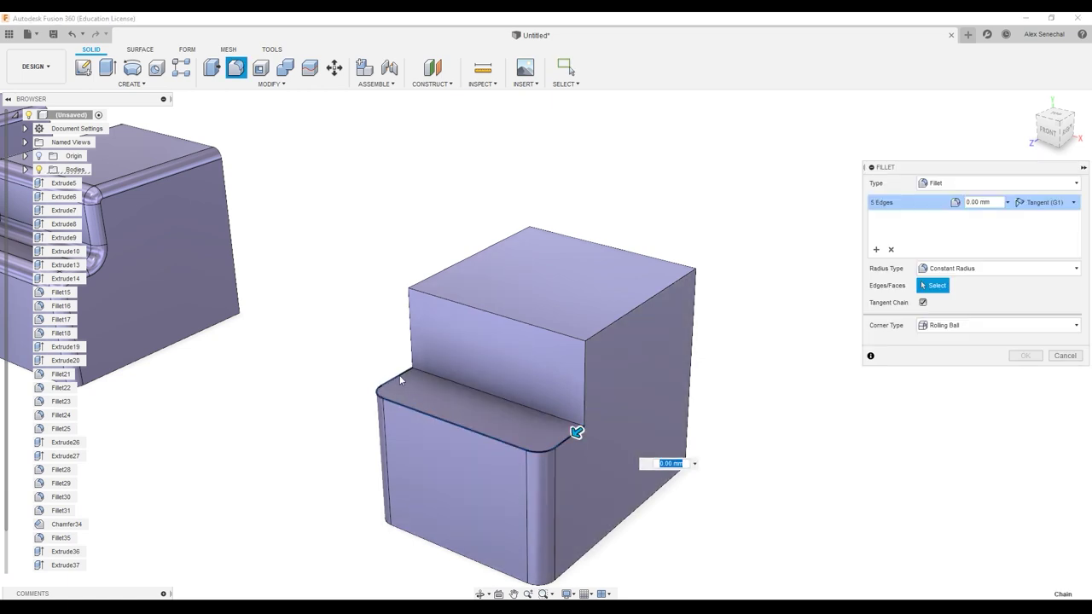
drag(577, 432, 572, 434)
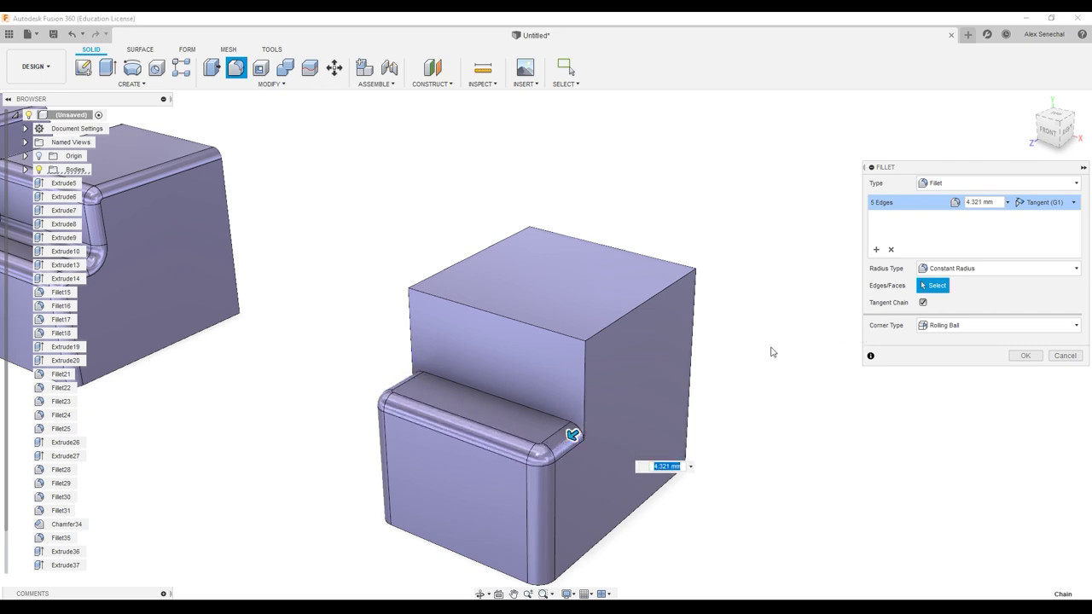
click(1062, 359)
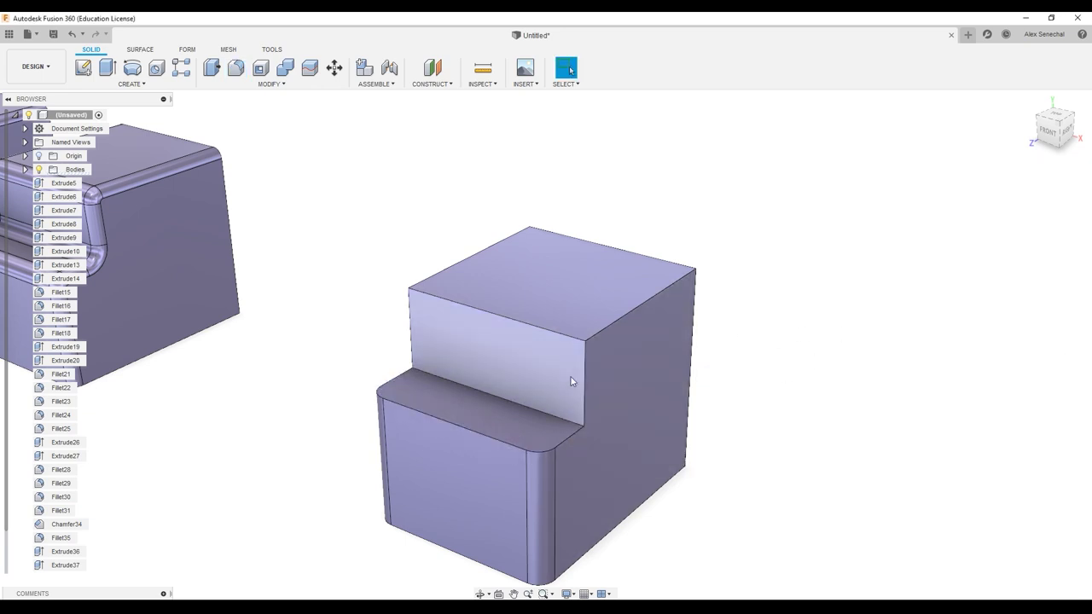
- Fillet the two side edges of the block's top face with a 7.893 mm radius
key(f)
click(601, 337)
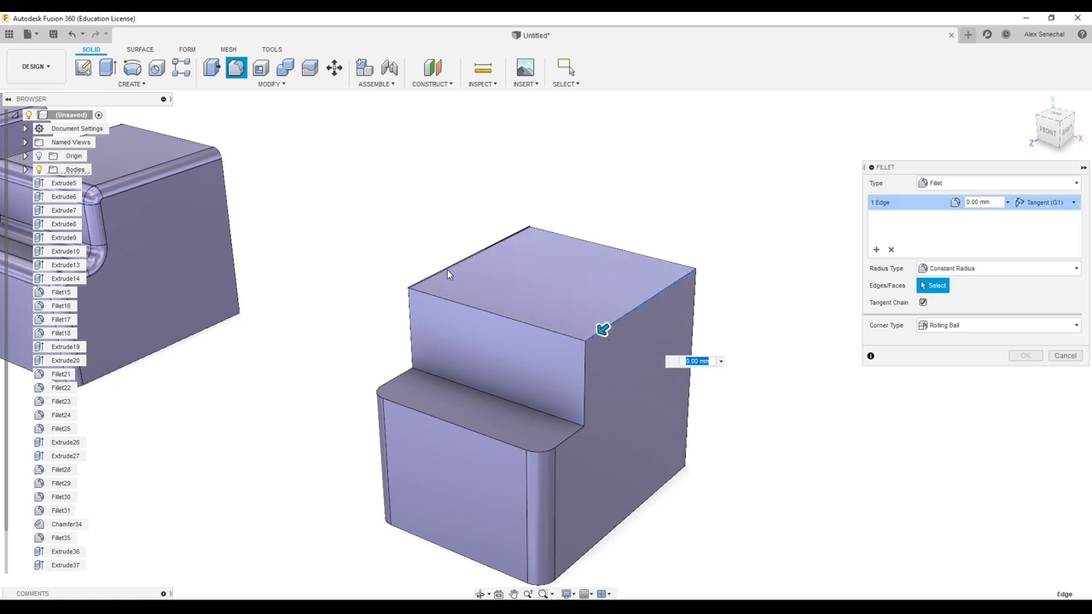
click(435, 268)
drag(435, 263, 447, 269)
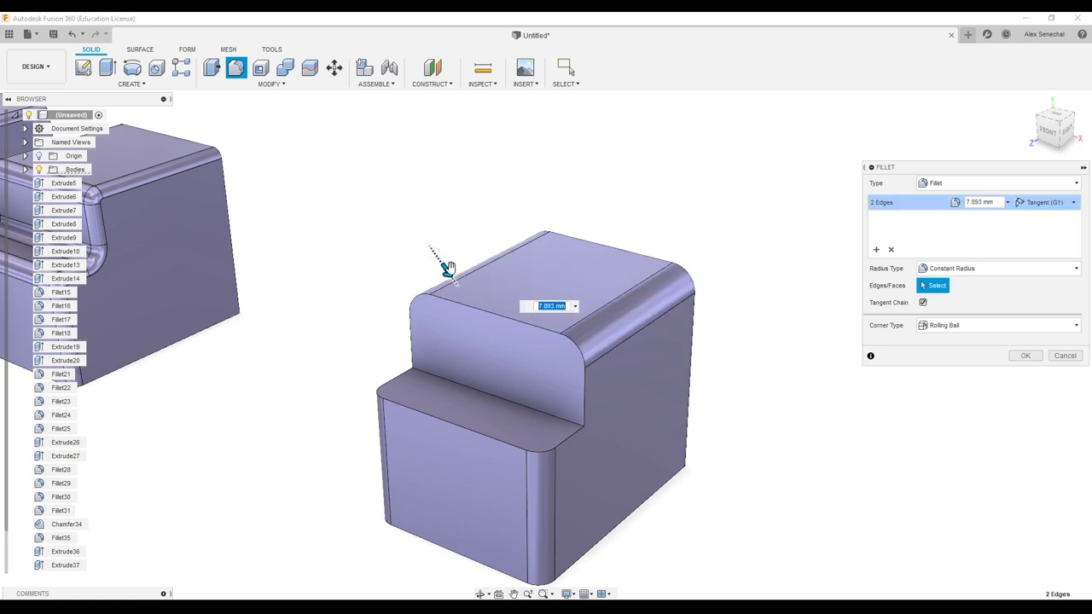
click(1018, 359)
- Fillet the inner edge of the step across the block's width with a radius of about 6 mm
key(f)
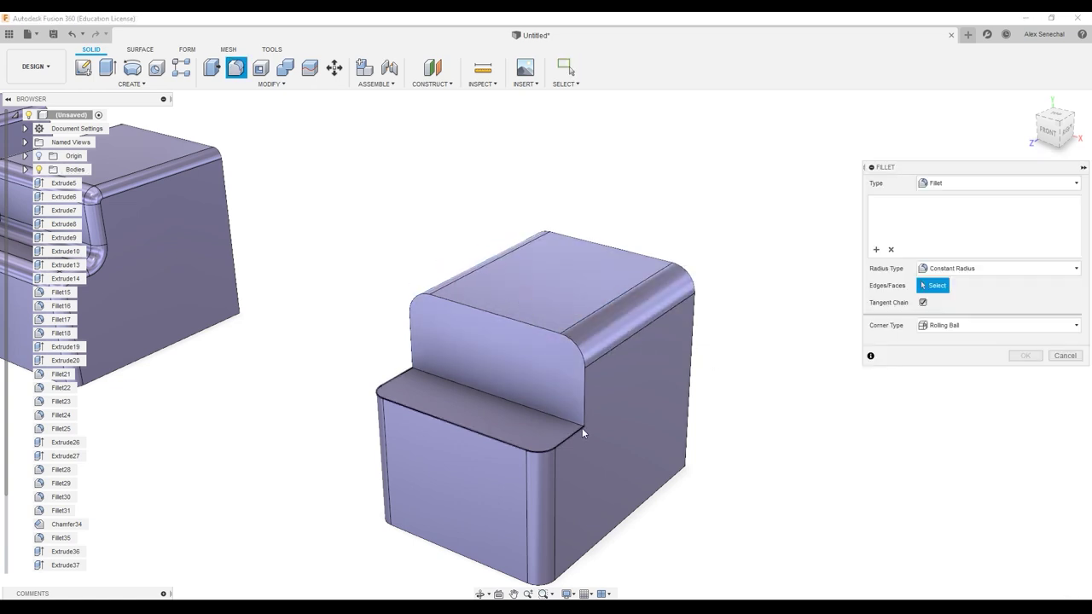
click(570, 417)
drag(570, 418, 584, 403)
key(Return)
- Try to fillet the continuous tangent chain around the upper front face and lower step with a 2.775 mm radius
key(f)
click(585, 400)
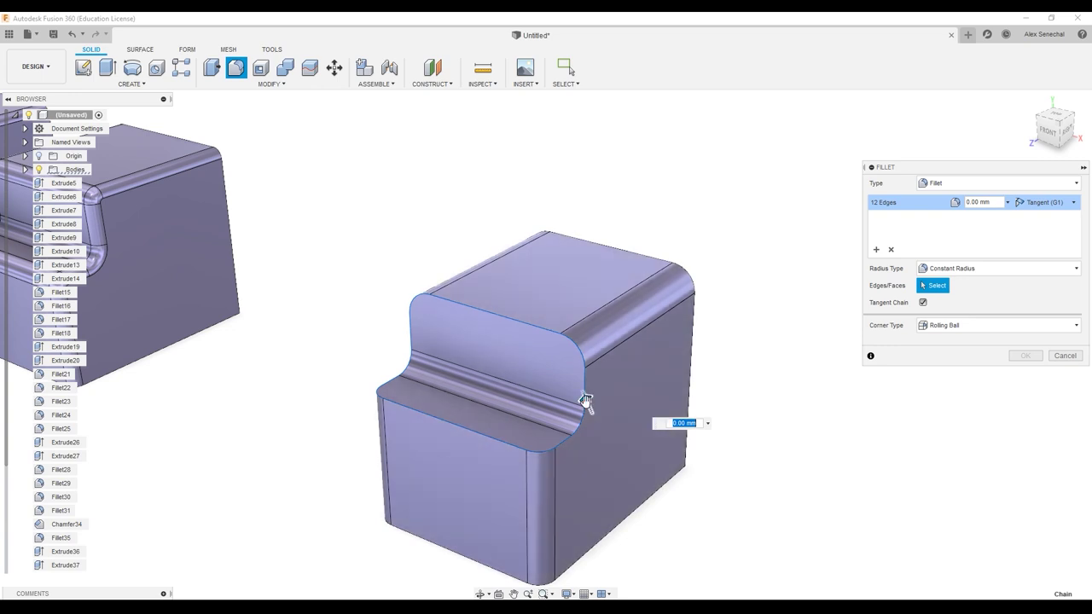
drag(585, 400, 584, 398)
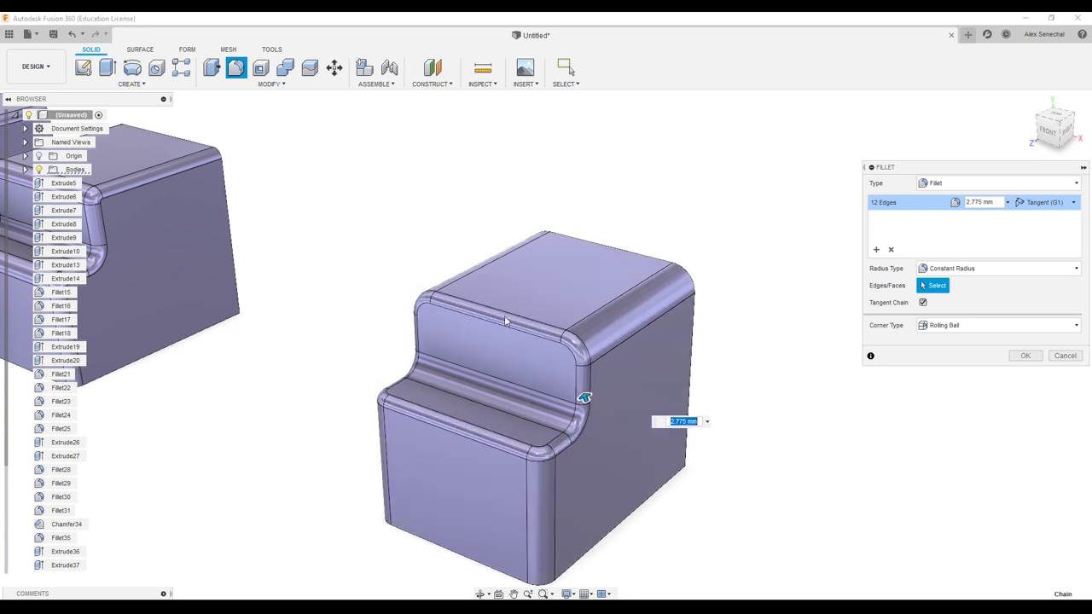
key(Return)
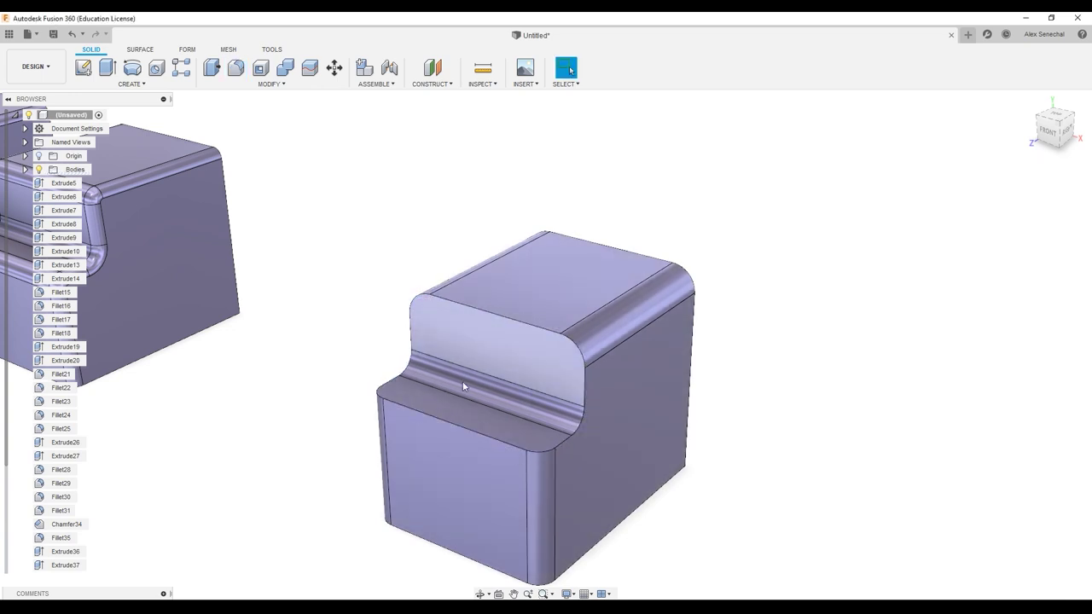
- Delete the fillet face along the inner edge of the step
click(575, 429)
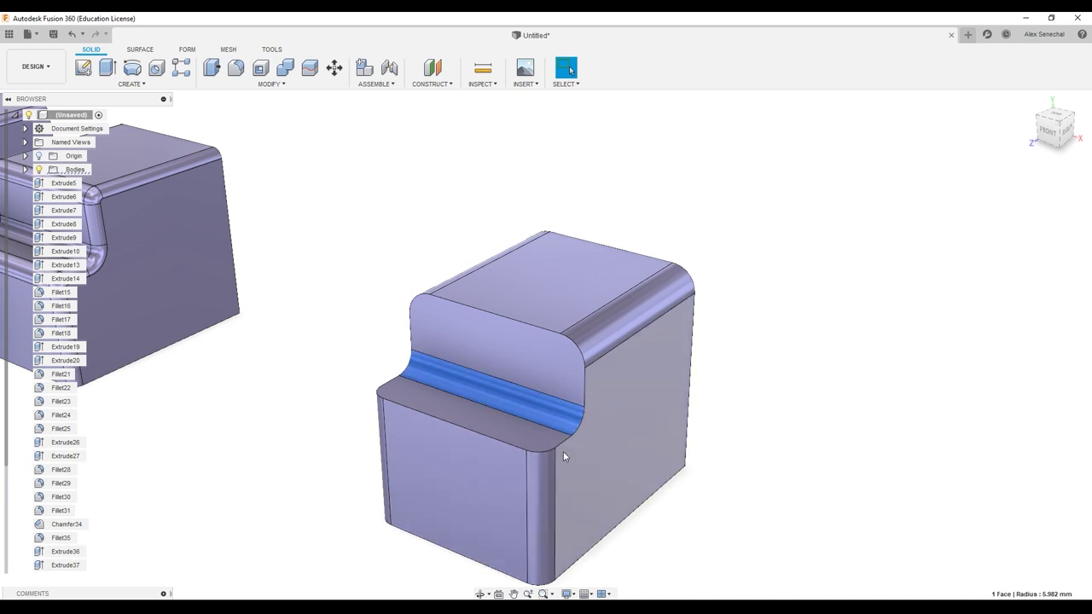
key(f)
click(554, 444)
key(Escape)
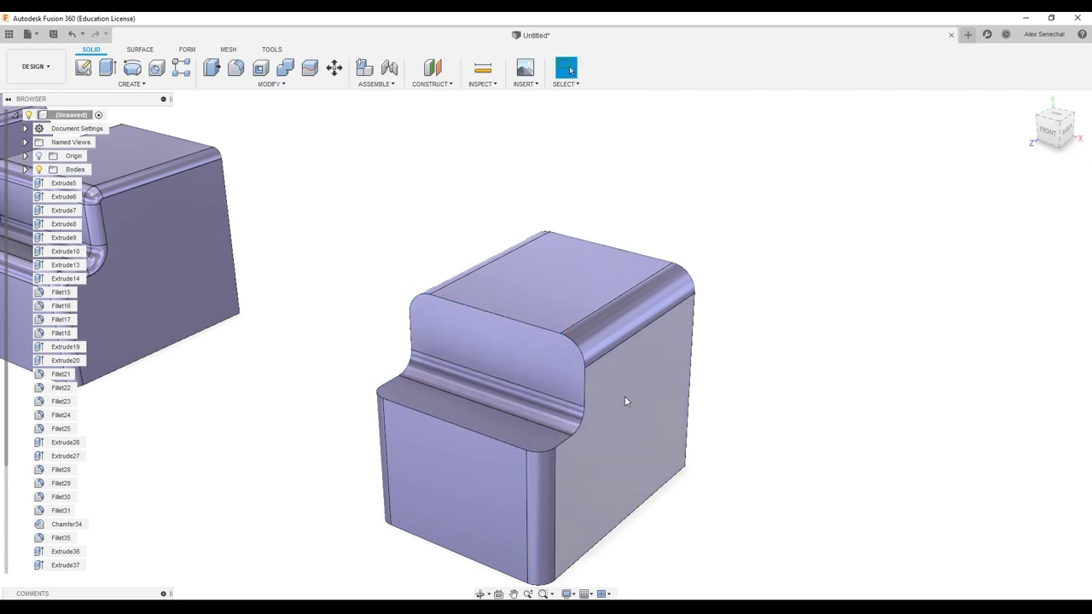
key(f)
key(Escape)
click(569, 424)
key(Delete)
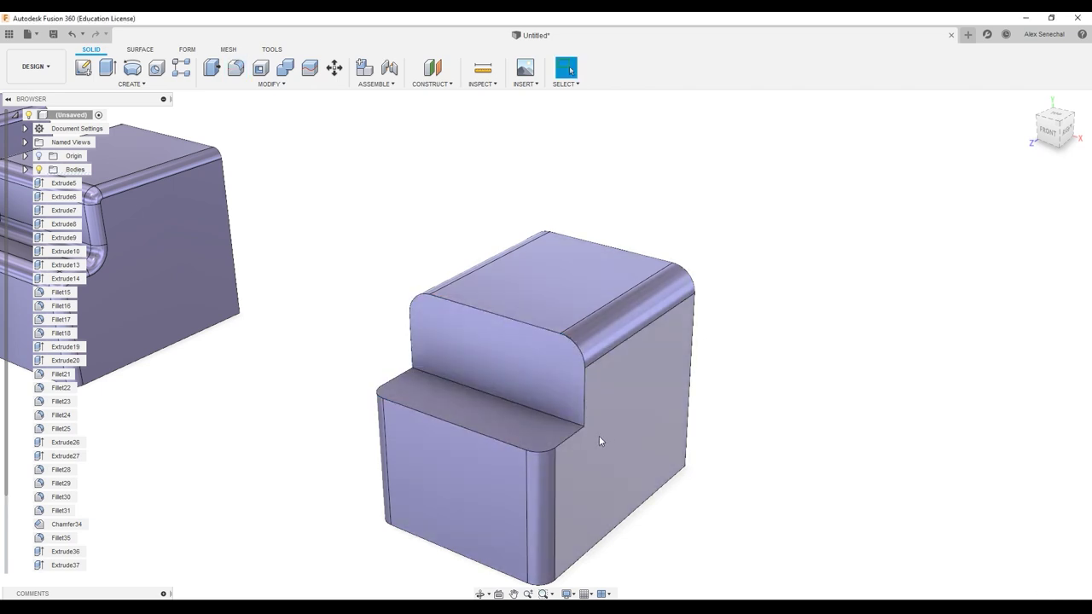
- Fillet the sharp inner edge of the step again across the block's width
key(f)
click(576, 422)
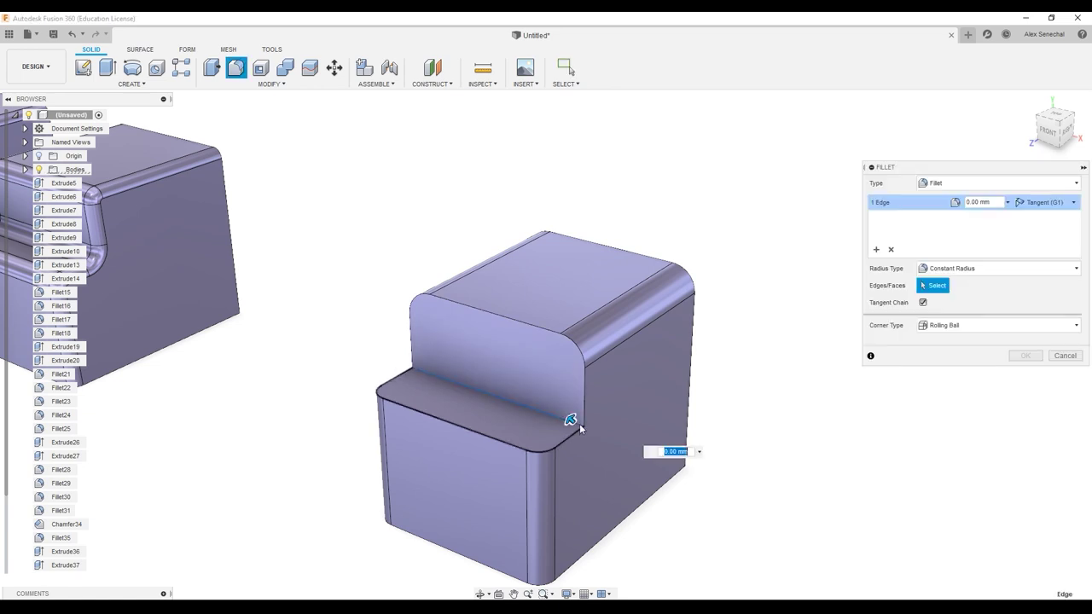
drag(575, 423, 545, 392)
key(Return)
middle_drag(542, 388, 627, 405)
scroll(627, 405, down, 2)
middle_drag(691, 414, 630, 394)
key(f)
key(Escape)
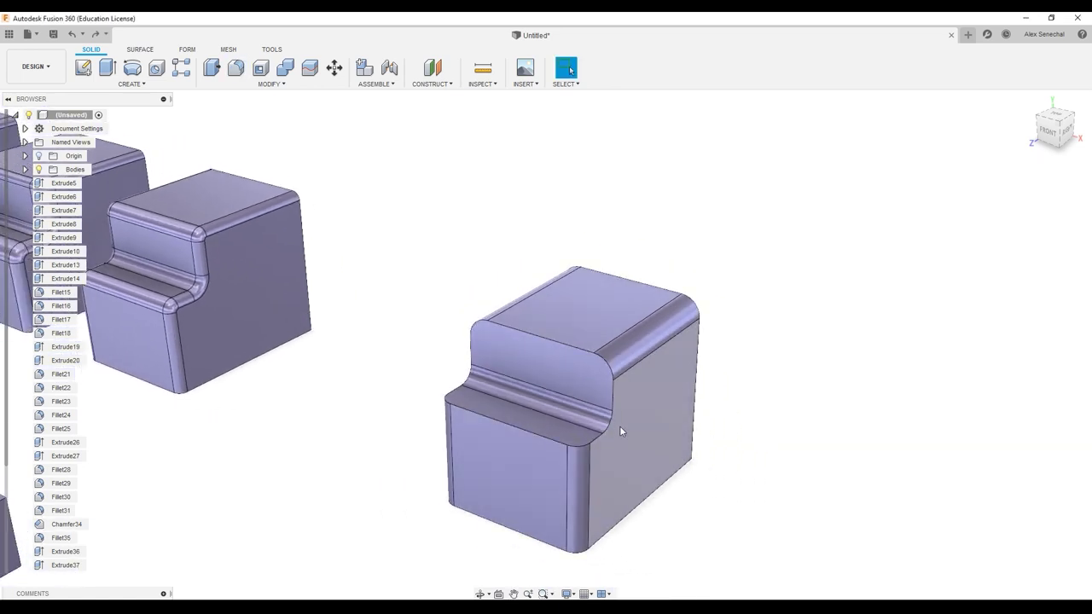
- Undo the fillets on the inner step edge, the top side edges and the vertical front corners
key(ctrl+z)
key(ctrl+z)
key(ctrl+z)
- Fillet the two vertical edges of the upper front face and the two side edges of the lower step's top together
key(f)
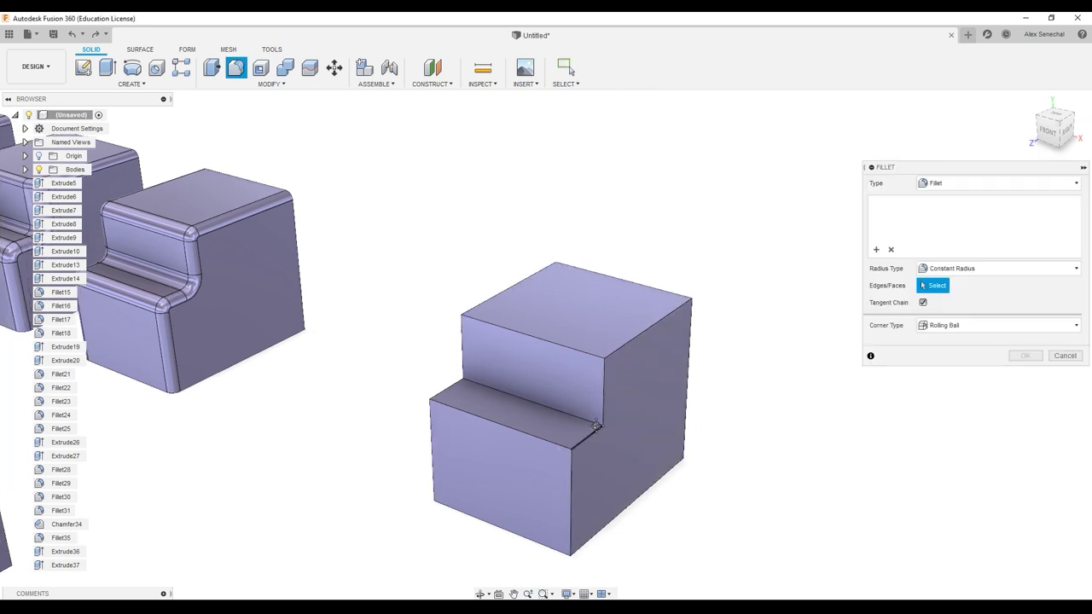
scroll(518, 408, up, 4)
click(554, 391)
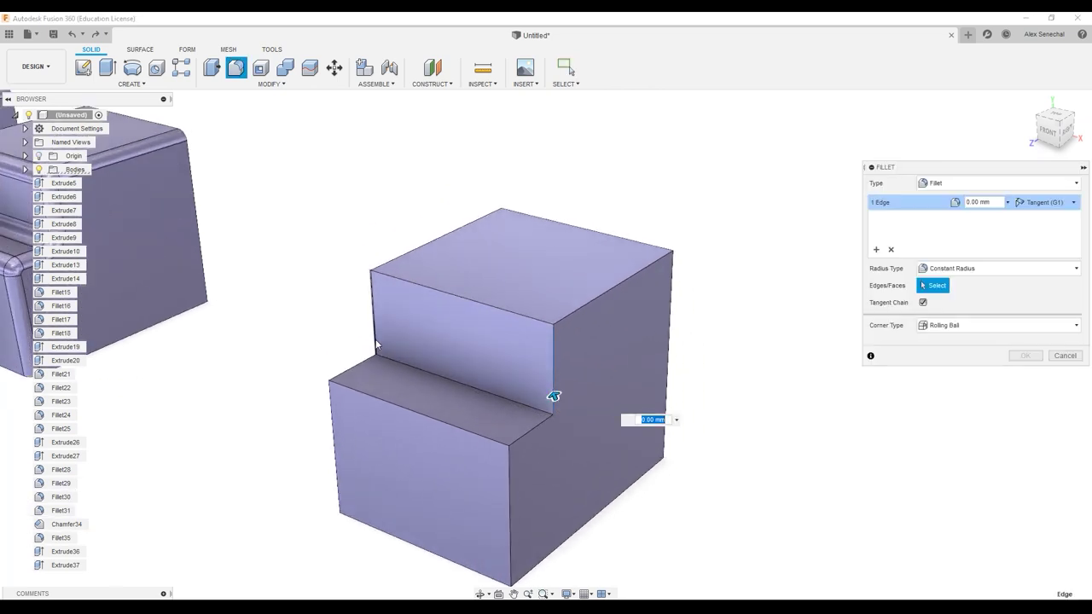
click(375, 343)
click(335, 377)
click(535, 429)
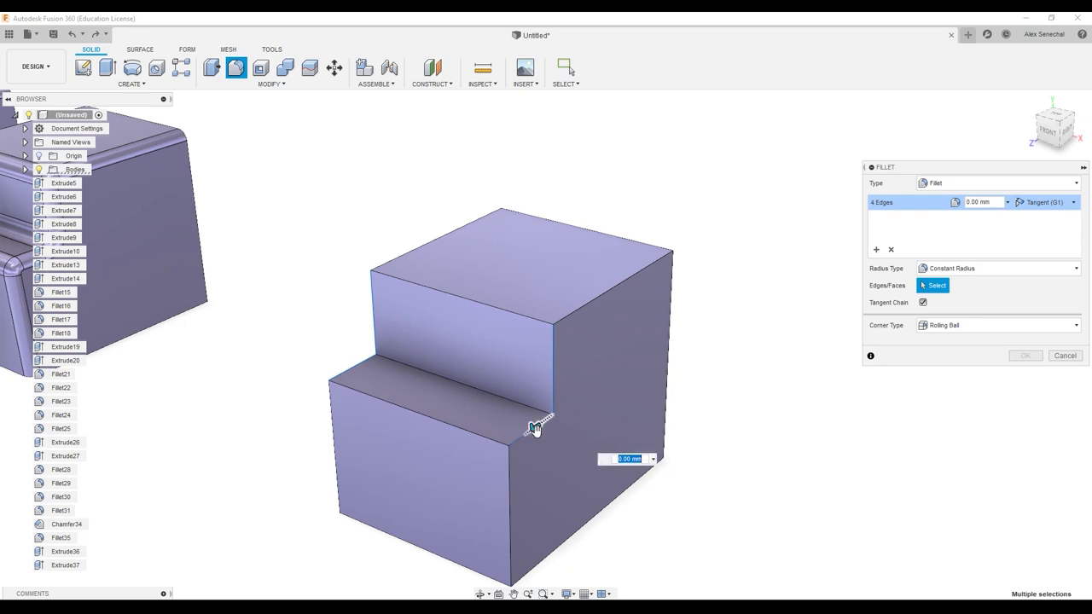
drag(534, 428, 528, 431)
key(Return)
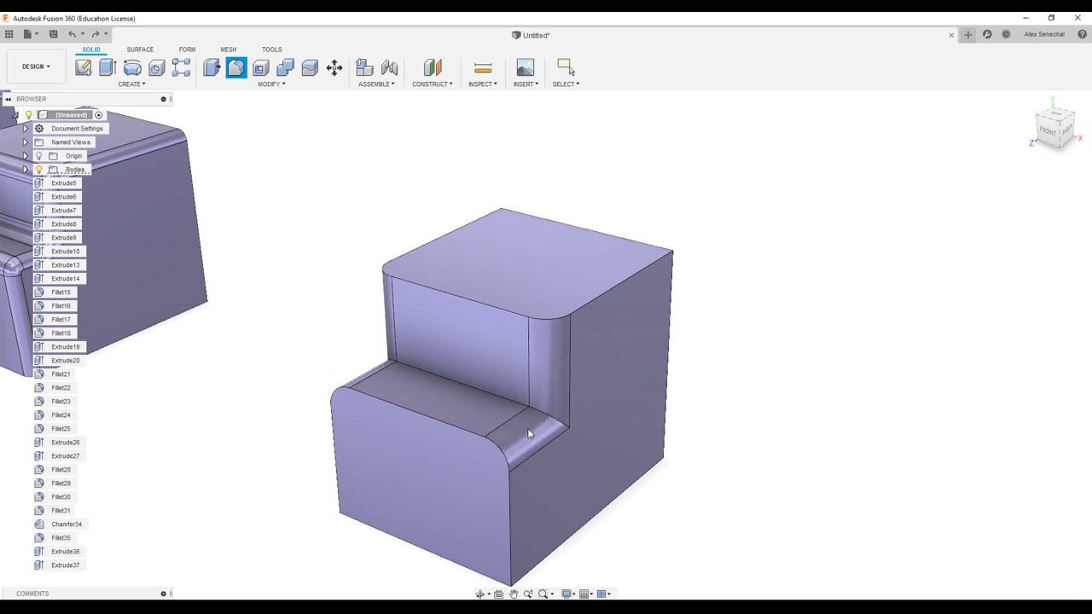
- Fillet the three-edge tangent chain along the step's inner edge and its rounded ends with a 9.542 mm radius
shift+middle_drag(594, 437, 490, 439)
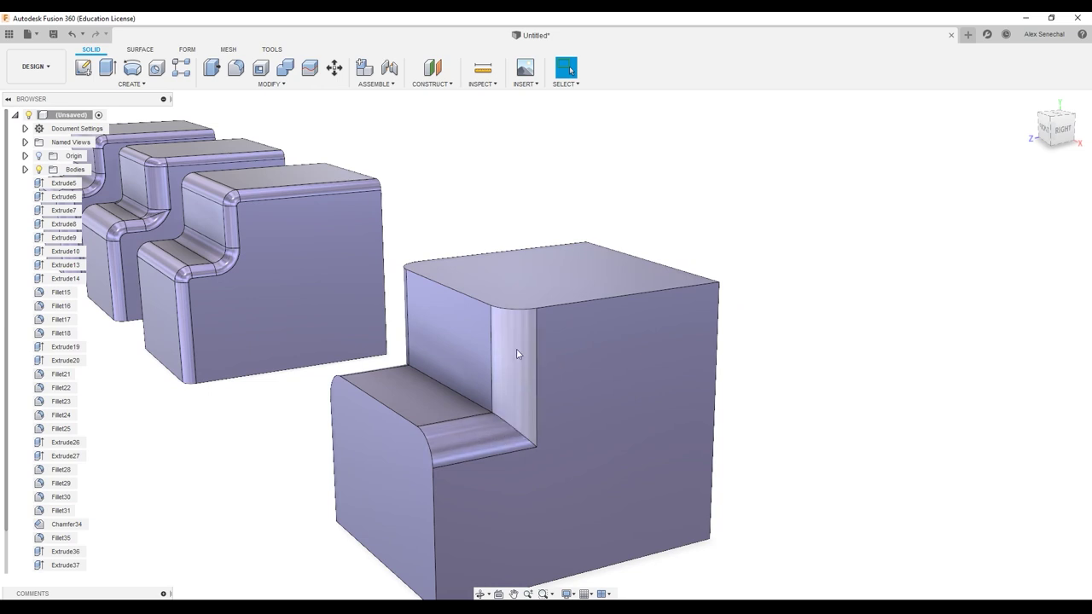
shift+middle_drag(378, 361, 537, 398)
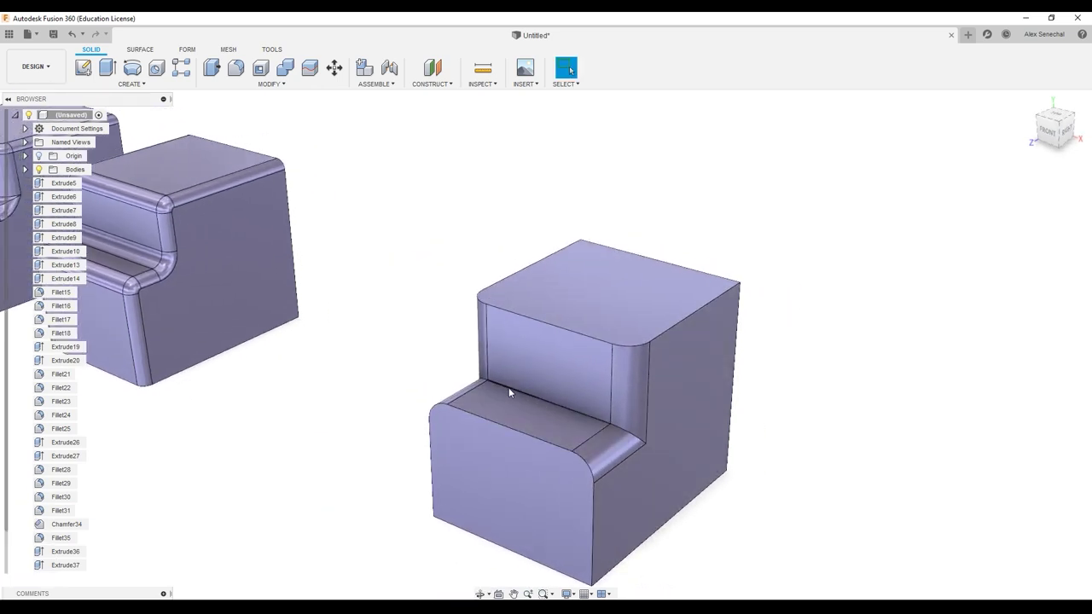
middle_drag(611, 421, 522, 413)
scroll(521, 413, up, 2)
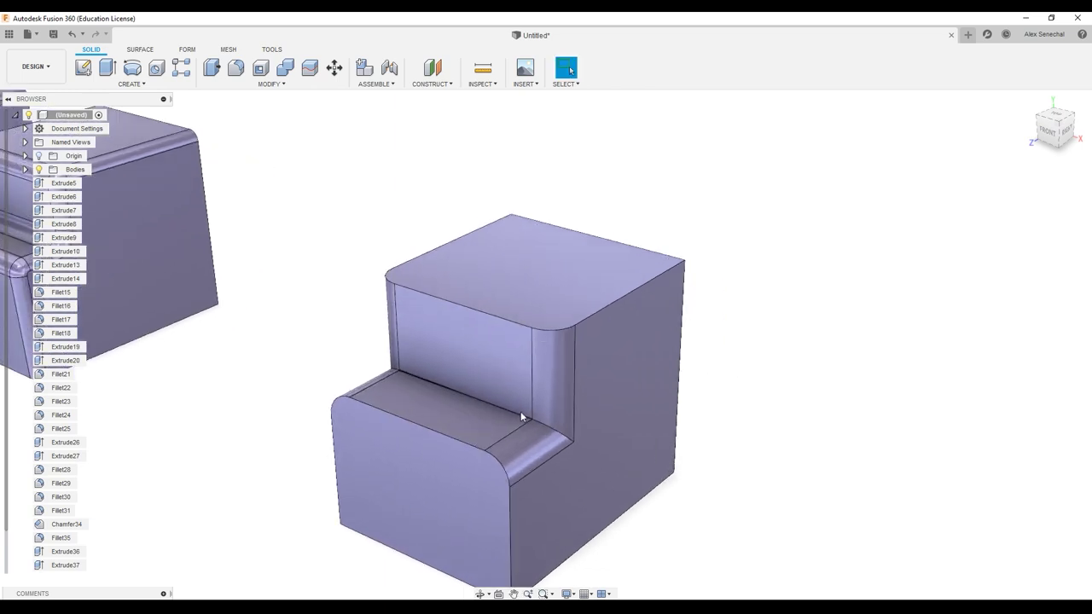
shift+middle_drag(597, 456, 435, 408)
middle_drag(435, 408, 604, 472)
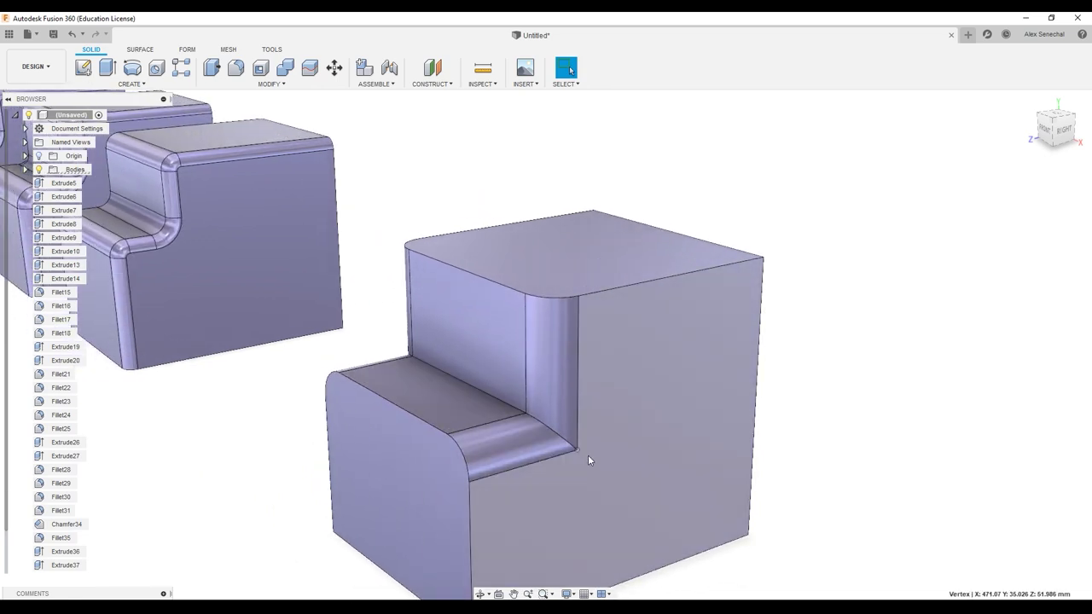
key(f)
click(551, 426)
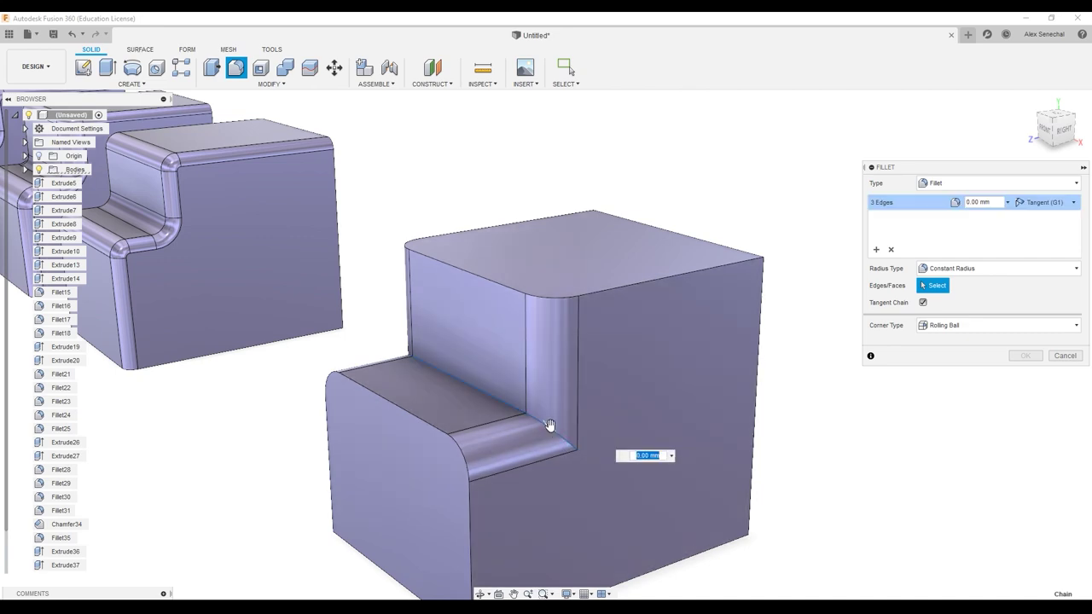
shift+middle_drag(602, 422, 540, 420)
shift+middle_drag(367, 431, 551, 435)
drag(601, 425, 603, 426)
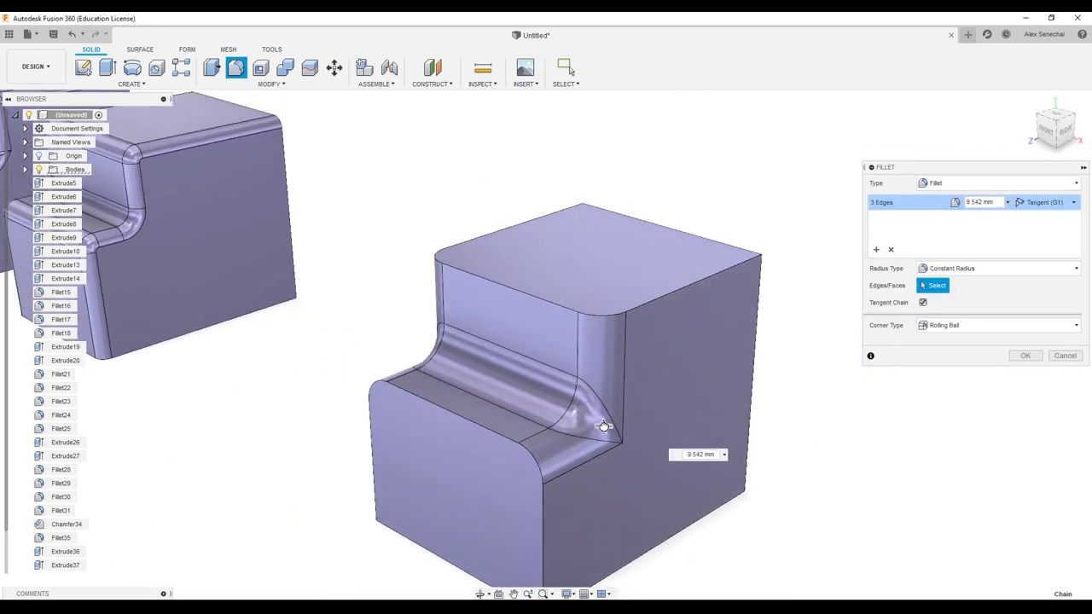
middle_drag(625, 445, 559, 424)
scroll(558, 426, up, 4)
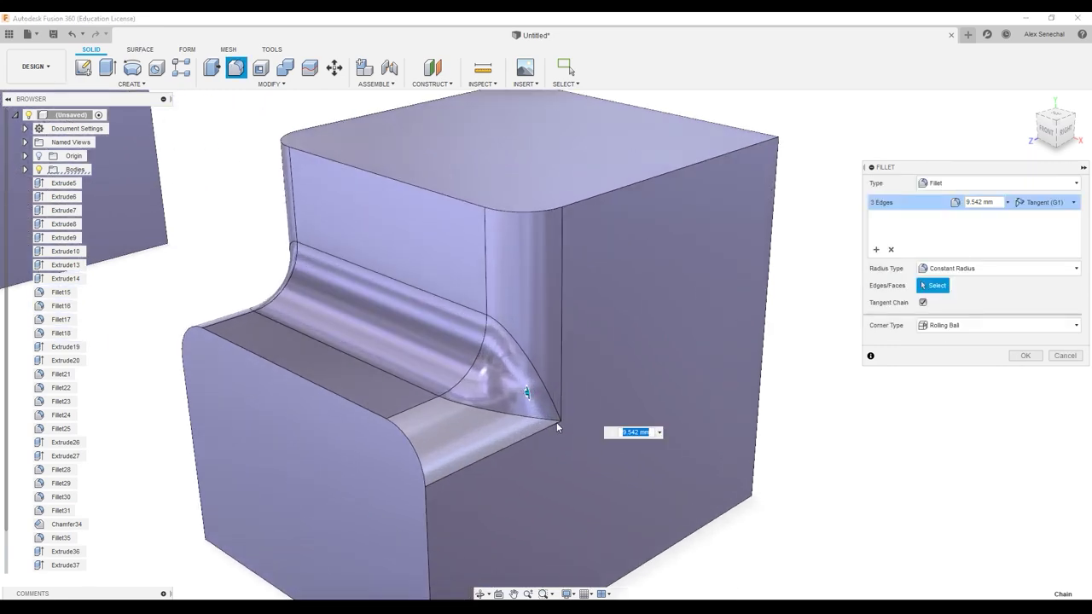
scroll(844, 340, down, 3)
click(1025, 356)
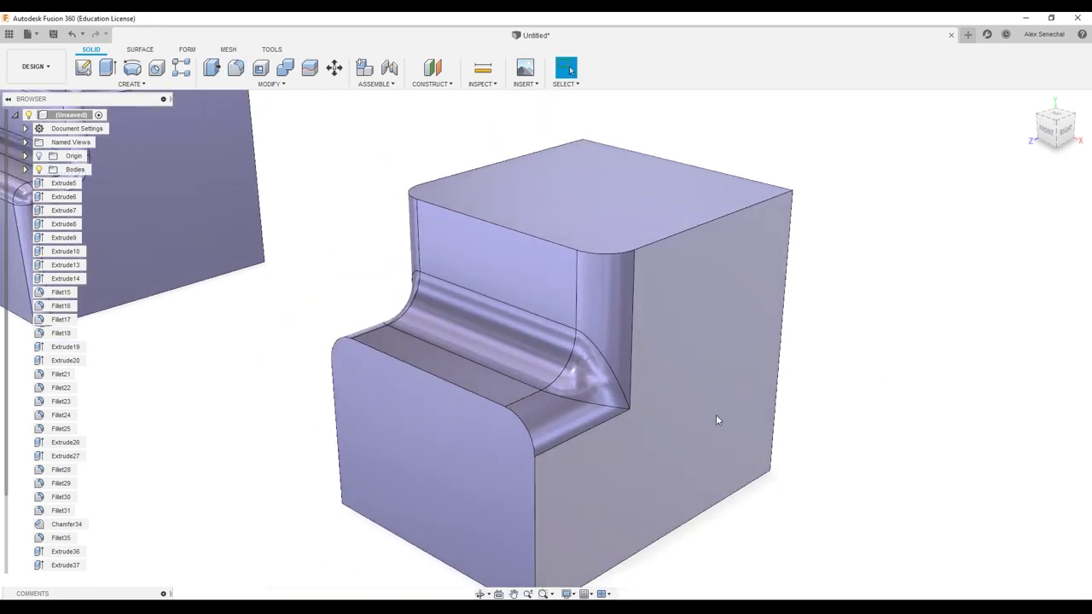
- Undo the inner-edge chain fillet and the fillets on the upper front face's vertical edges and the lower step's side edges
shift+middle_drag(715, 414, 289, 321)
scroll(289, 321, down, 5)
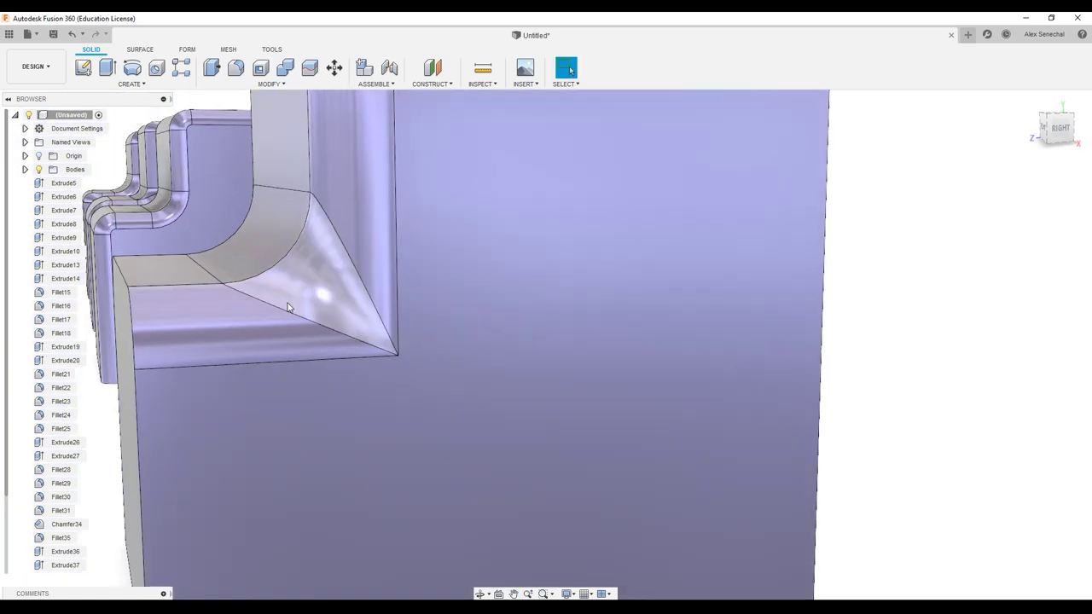
click(435, 346)
key(Escape)
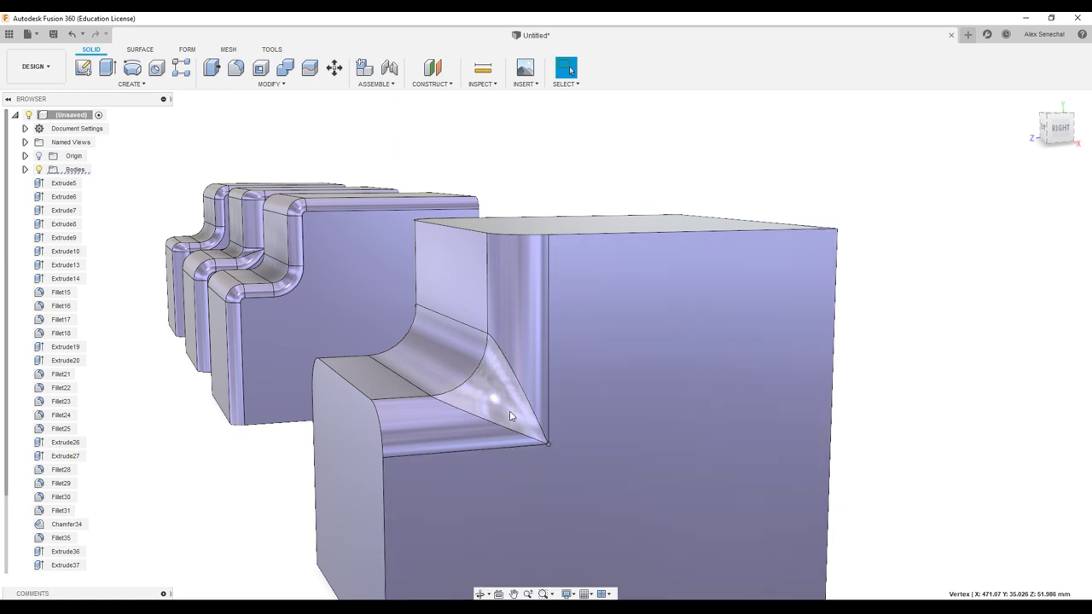
key(ctrl+z)
key(ctrl+z)
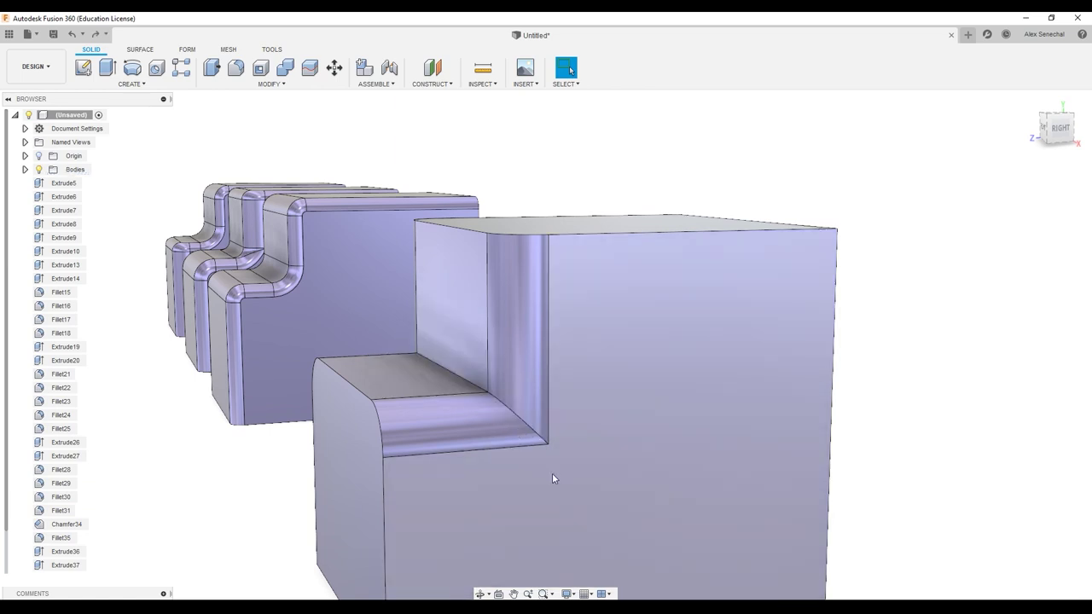
- Fillet the sharp inner edge of the step with a 5.102 mm radius
key(f)
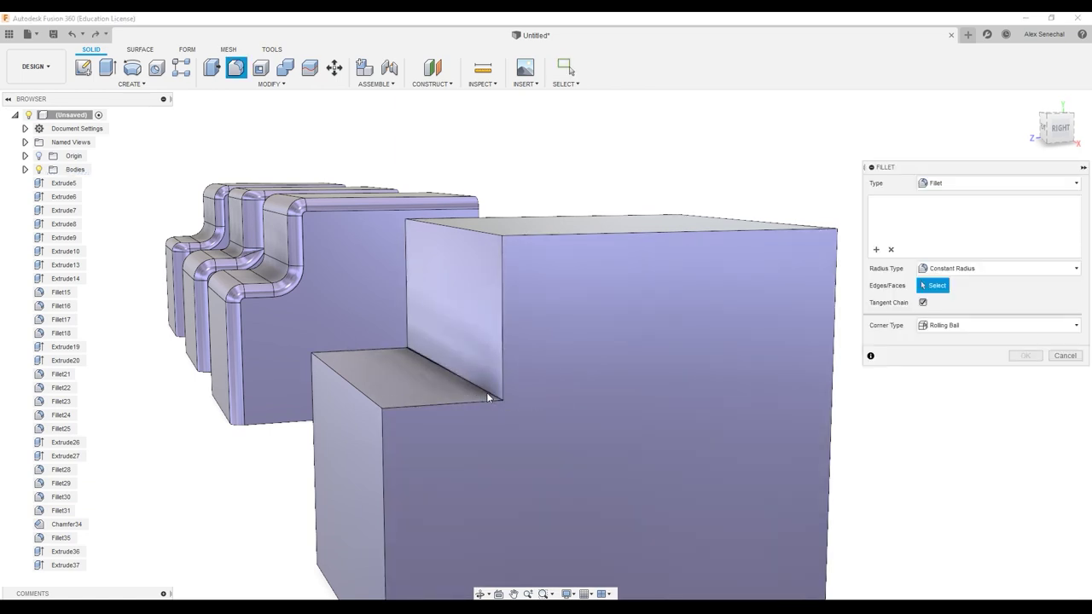
click(489, 398)
drag(482, 386, 476, 379)
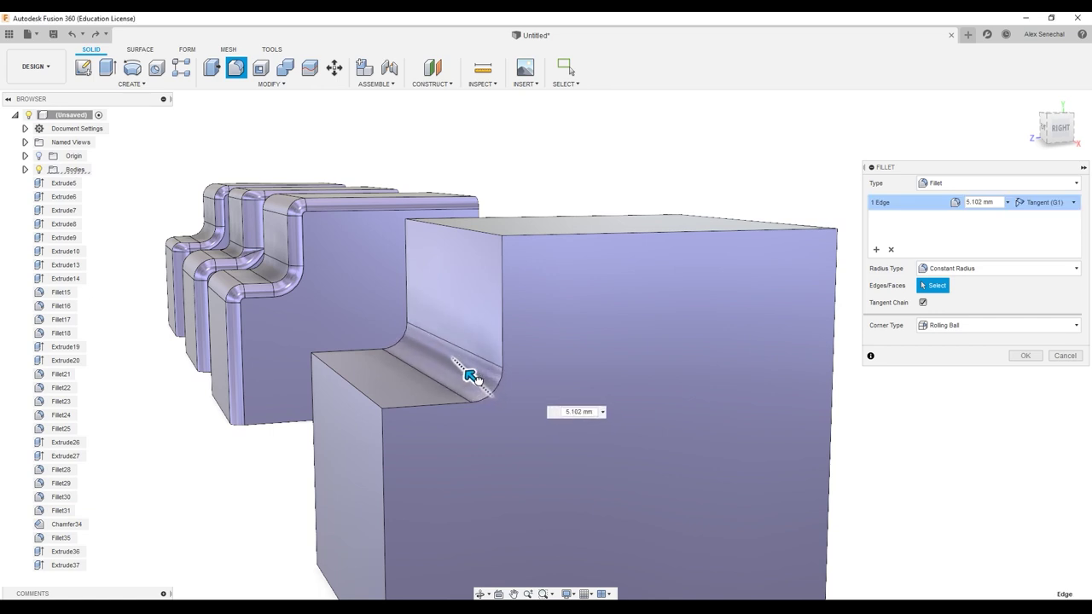
key(Return)
middle_drag(458, 386, 510, 407)
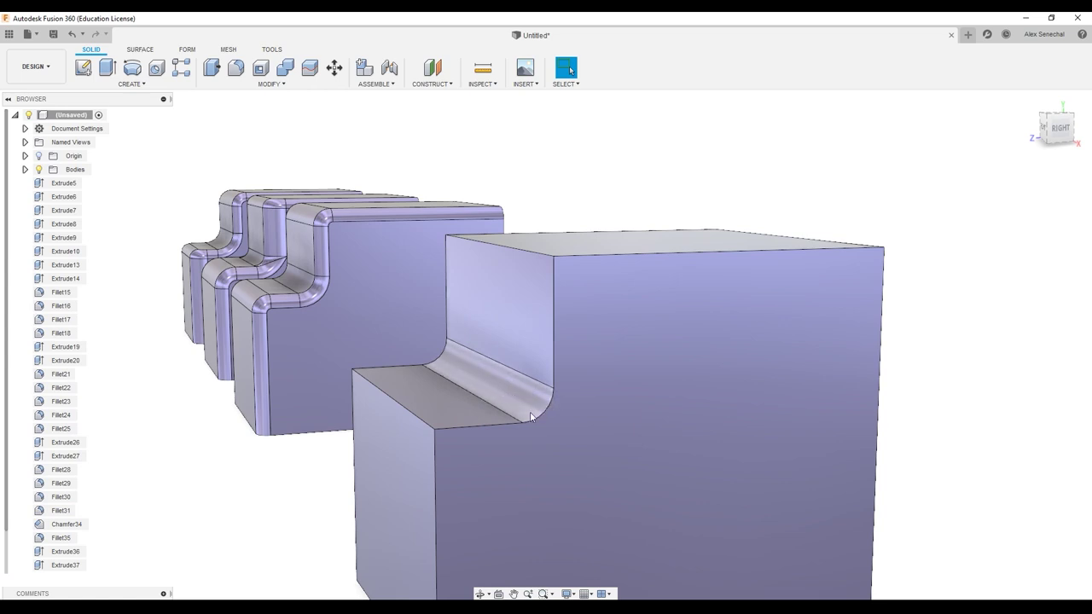
- Fillet the two tangent edge chains along both sides of the step profile together with a 5.037 mm radius
key(f)
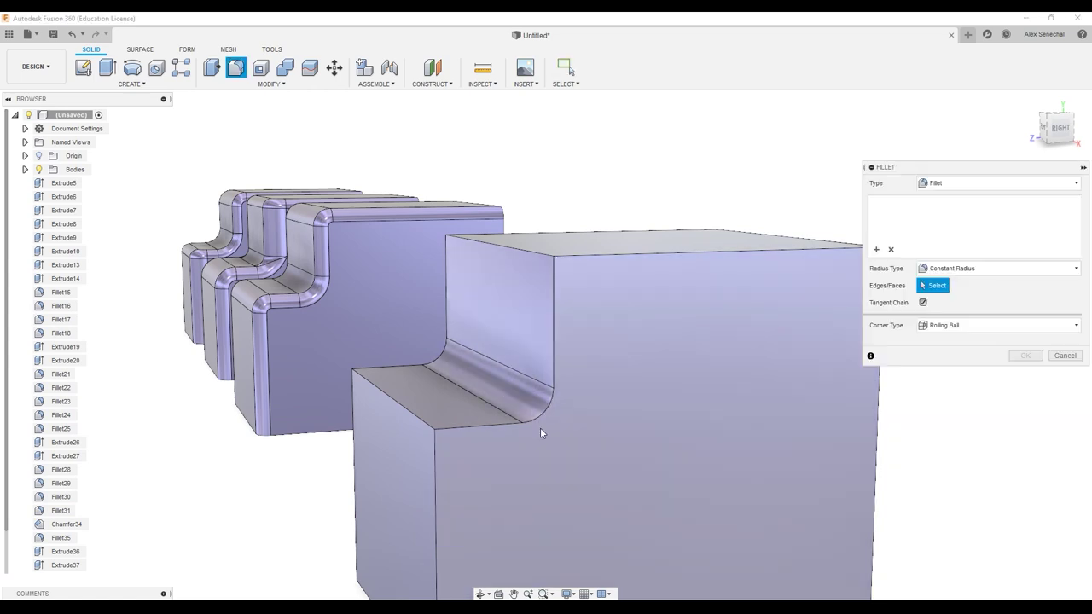
click(536, 415)
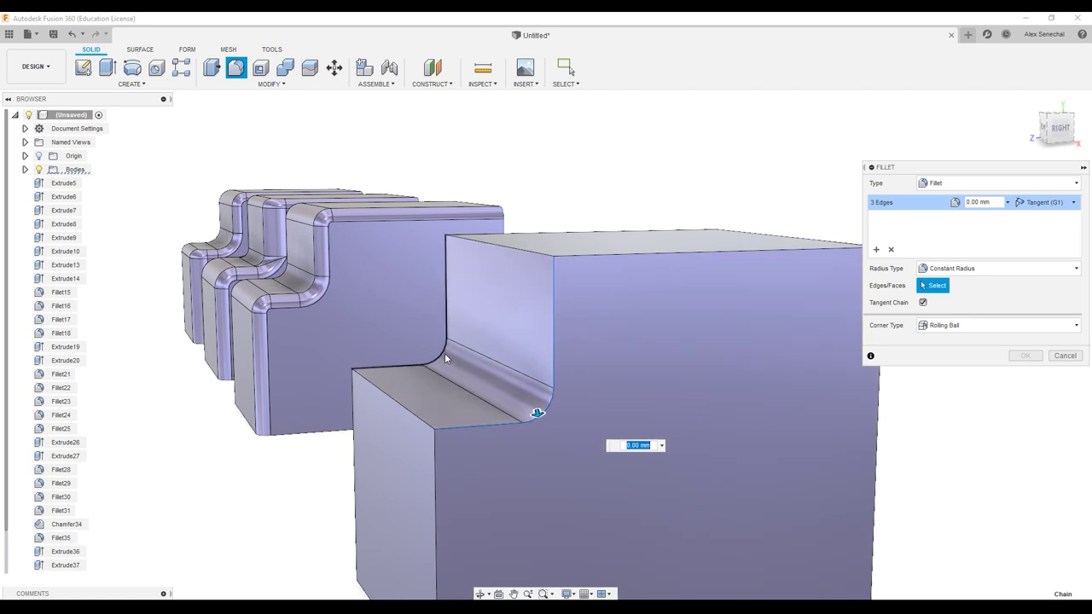
click(445, 354)
drag(438, 348, 445, 353)
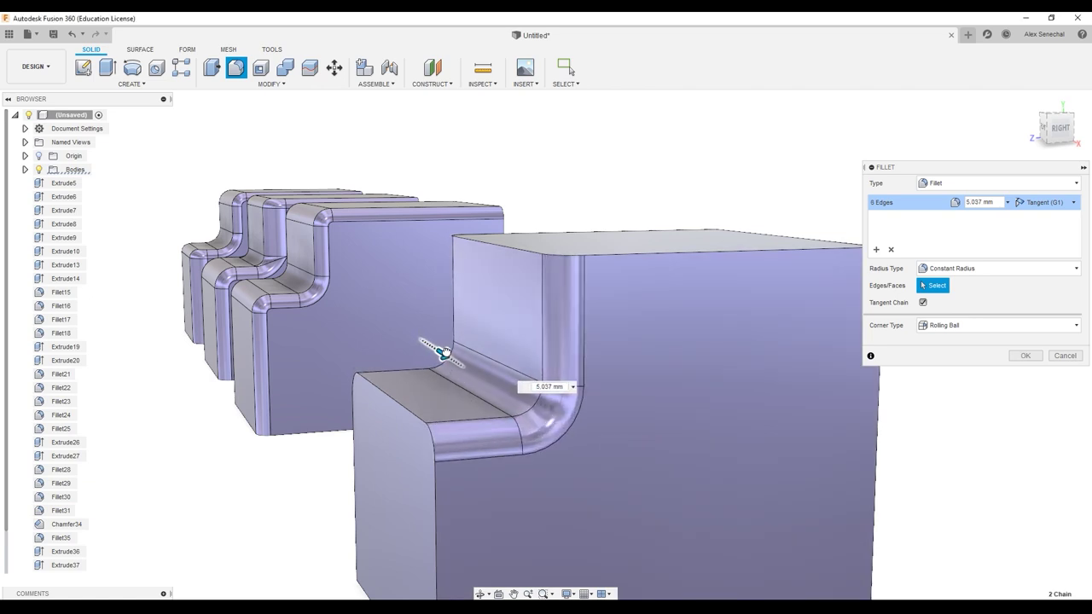
click(1031, 355)
- Offset the lower step's front face outward and adjust the block's top face with Press Pull
shift+middle_drag(661, 431, 572, 407)
middle_drag(277, 327, 517, 431)
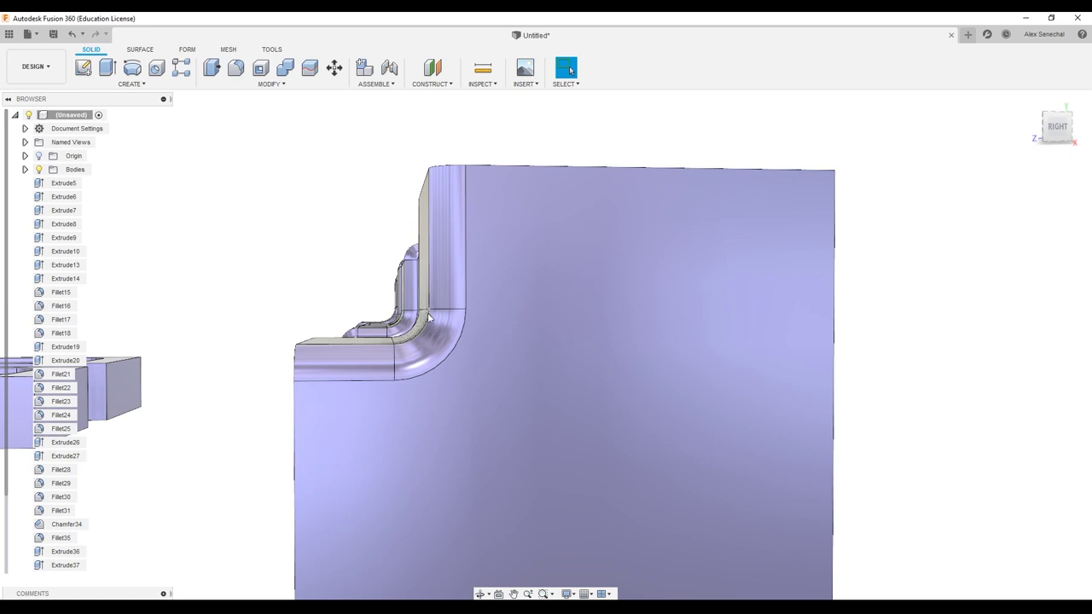
shift+middle_drag(424, 329, 590, 322)
scroll(590, 322, down, 3)
shift+middle_drag(706, 387, 653, 377)
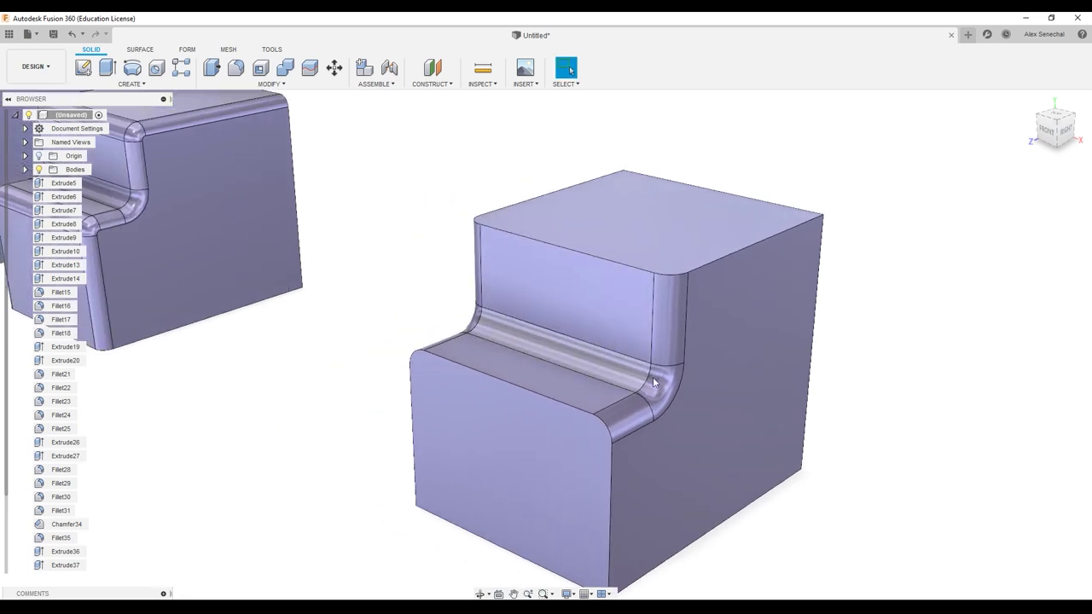
key(q)
click(569, 471)
key(Escape)
scroll(537, 451, down, 2)
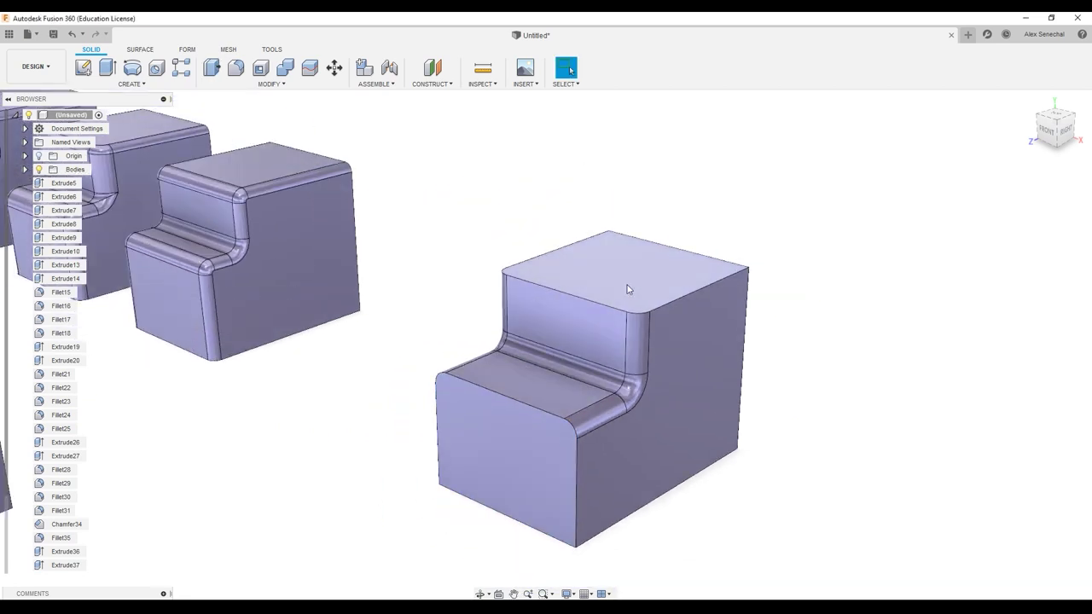
key(q)
click(633, 266)
key(Escape)
- Offset the floor of the sharp-cornered rectangular pocket with Press Pull
scroll(640, 341, down, 1)
middle_drag(642, 348, 674, 358)
scroll(715, 342, down, 2)
middle_drag(422, 362, 653, 367)
shift+middle_drag(490, 418, 529, 456)
scroll(529, 456, up, 3)
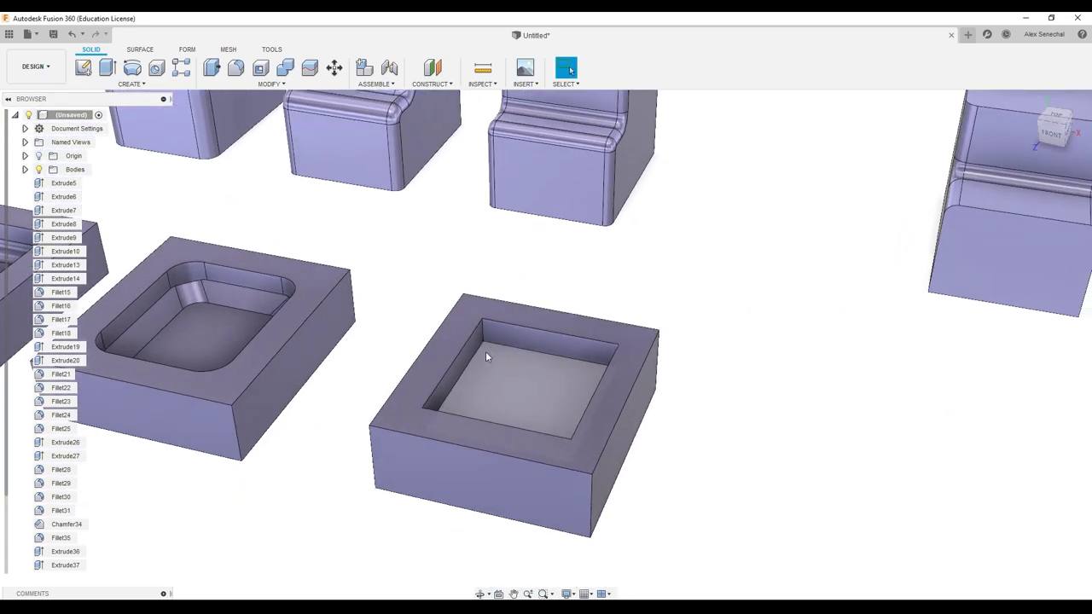
key(q)
click(502, 375)
shift+middle_drag(501, 382, 395, 383)
key(Escape)
- Enlarge the rounded back corner of the pocket with the filleted floor by offsetting its corner face with Press Pull
scroll(401, 331, up, 1)
middle_drag(146, 262, 613, 380)
scroll(684, 390, up, 1)
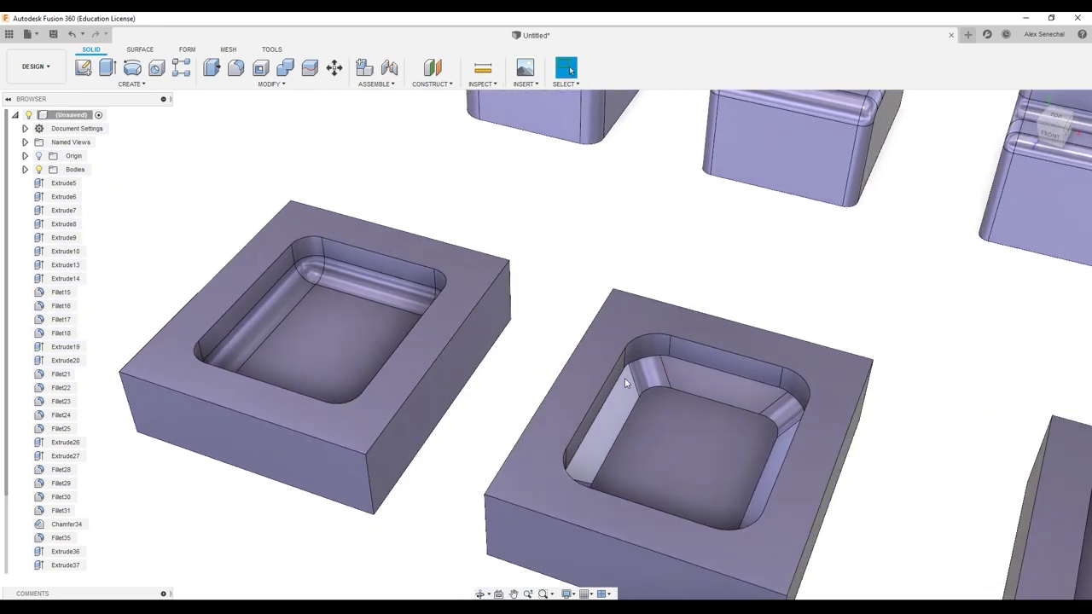
click(309, 250)
click(353, 290)
click(309, 271)
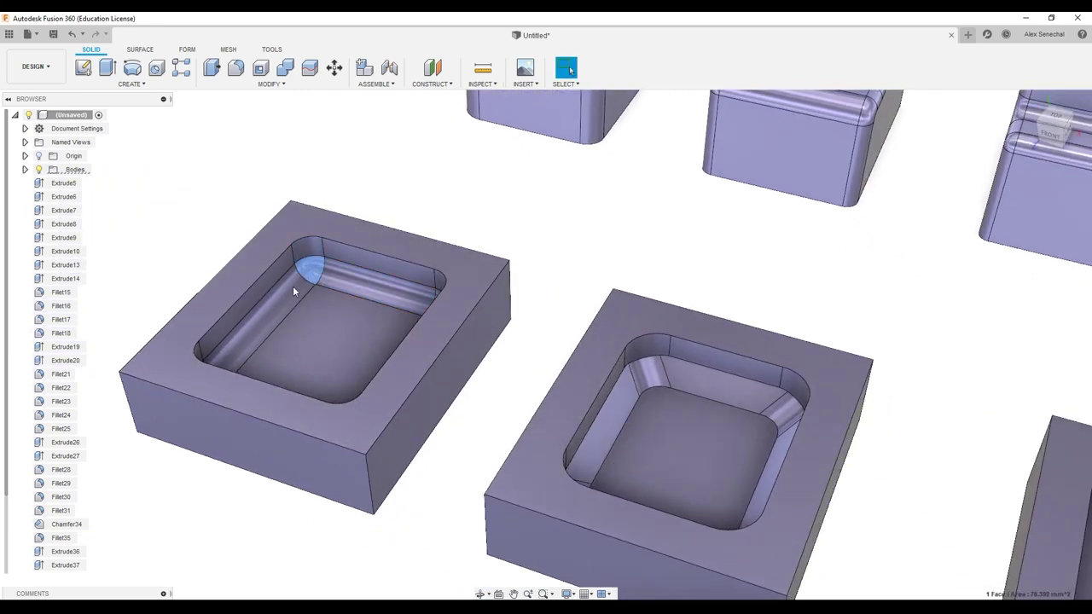
click(287, 295)
click(302, 247)
click(309, 267)
key(q)
key(Escape)
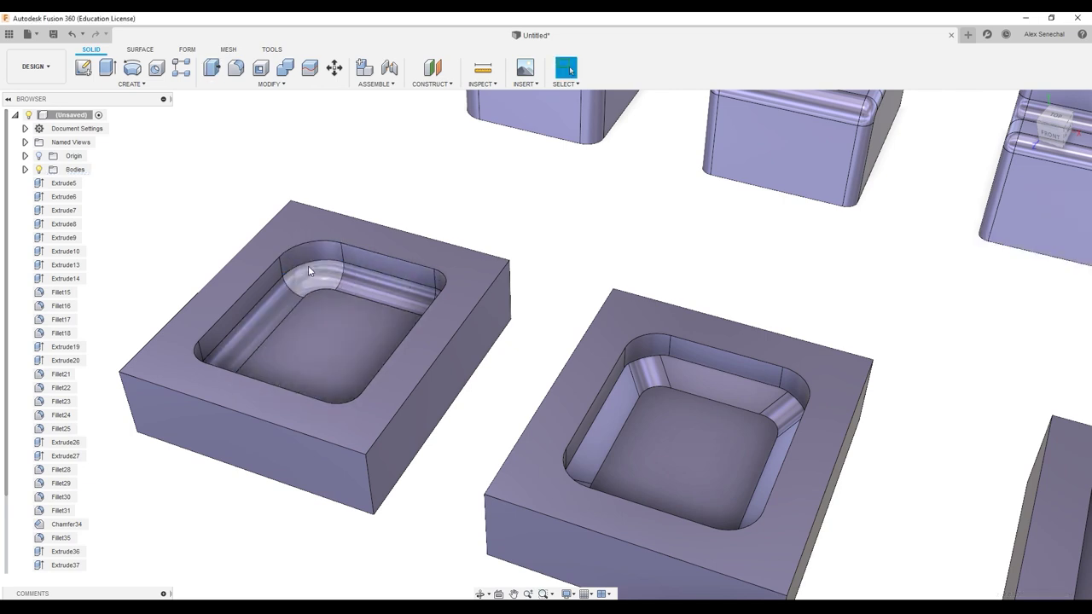
- Try to enlarge the rounded back corner of the chamfered pocket to a 20.396 mm radius with Press Pull
middle_drag(848, 445, 602, 363)
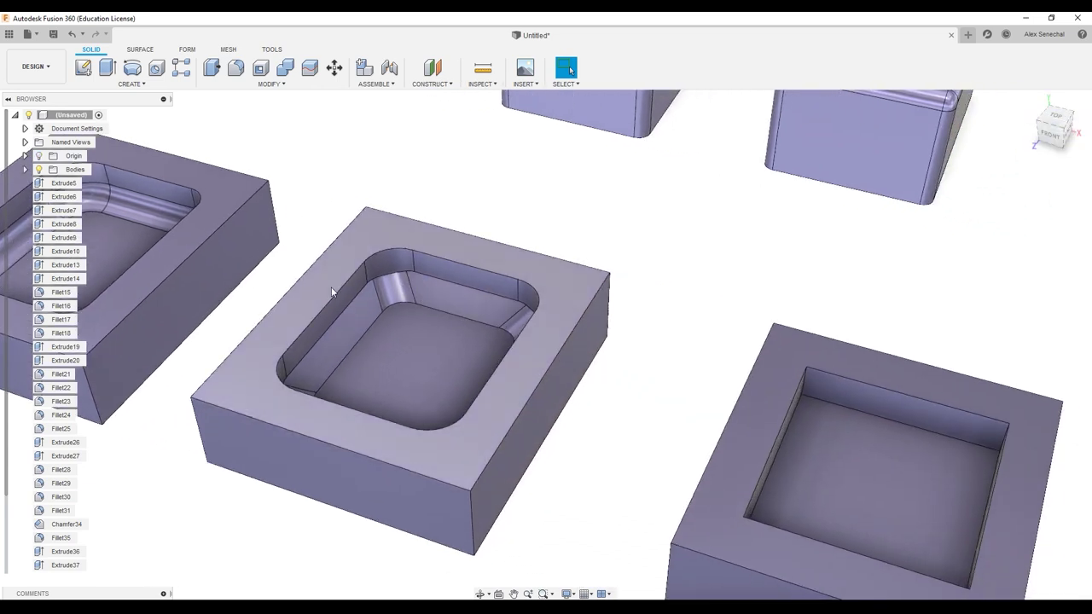
key(q)
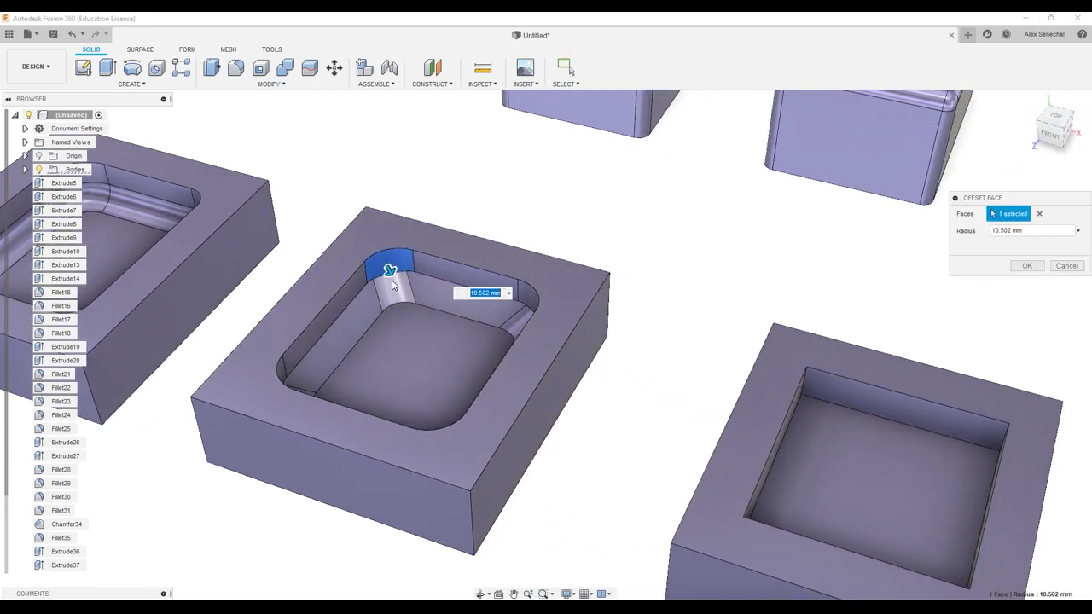
drag(386, 267, 394, 280)
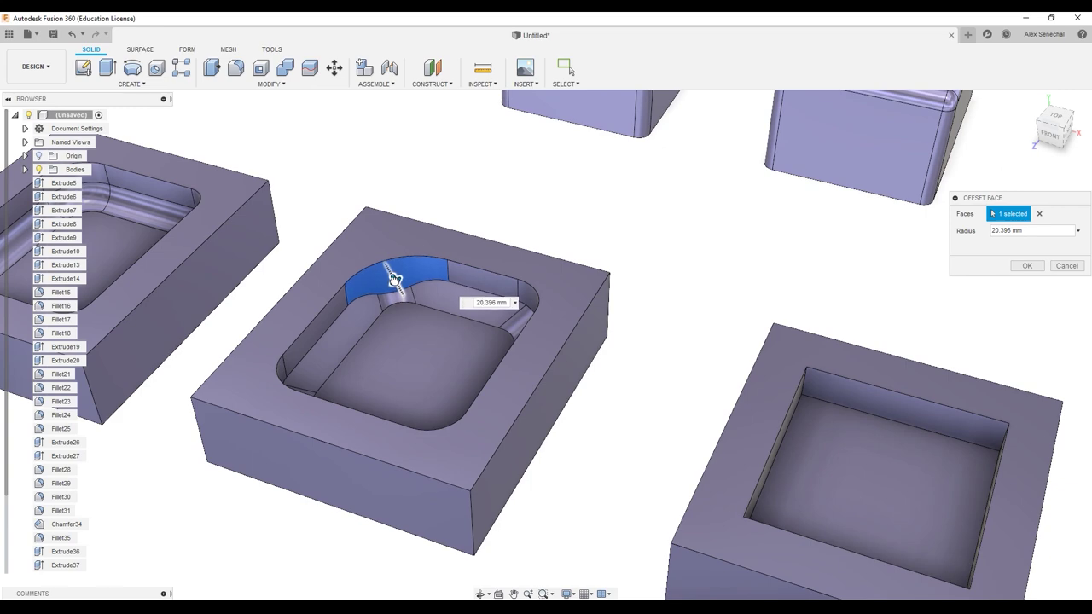
key(Return)
- Fillet the four vertical corner edges of the sharp-cornered pocket together
middle_drag(427, 315, 379, 295)
middle_drag(576, 378, 506, 307)
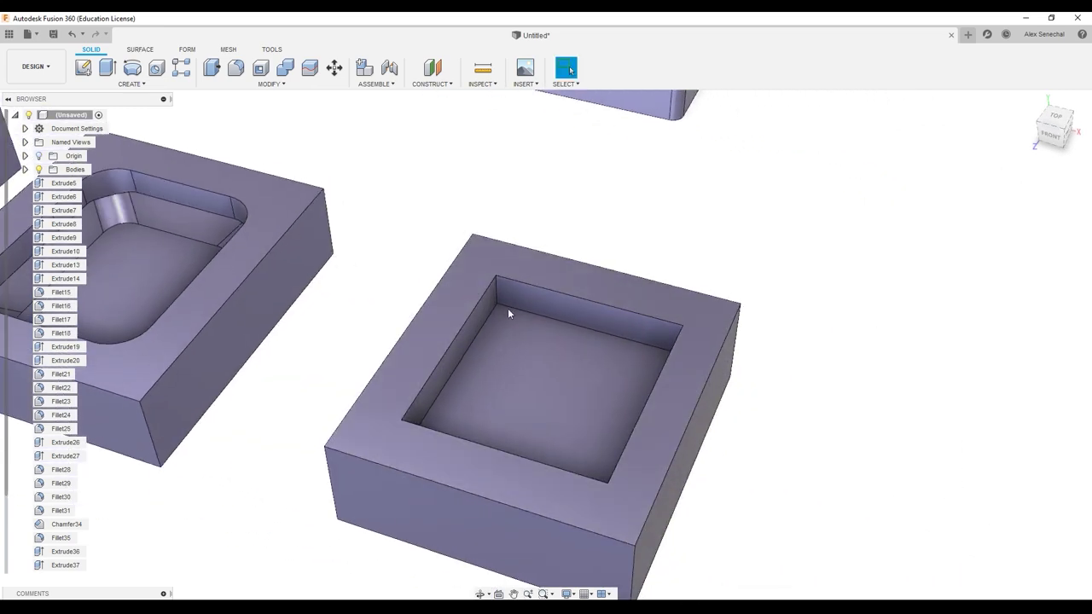
key(f)
click(498, 295)
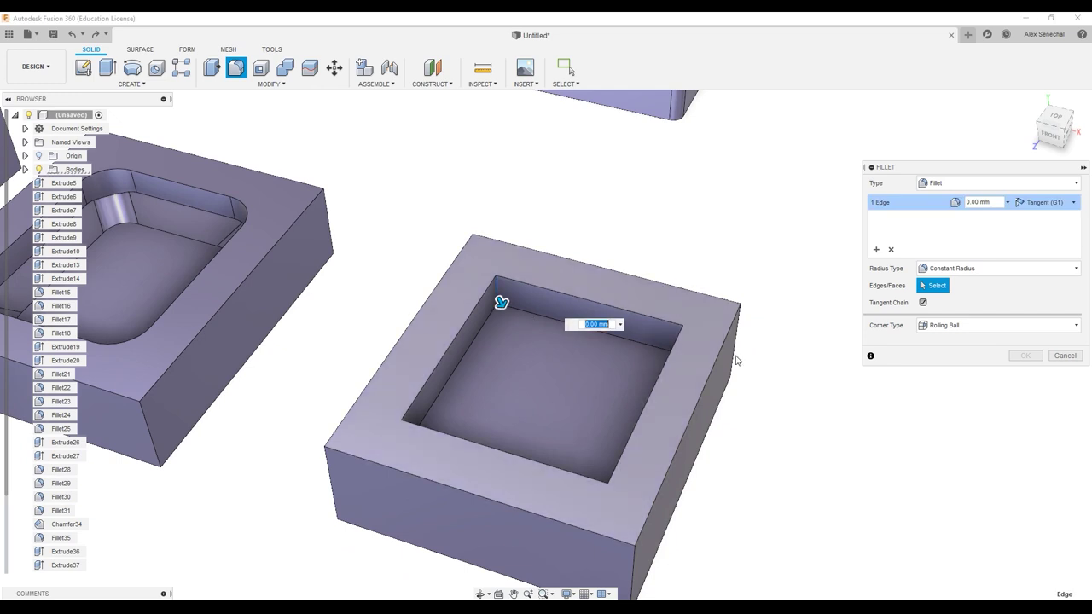
click(681, 342)
click(597, 482)
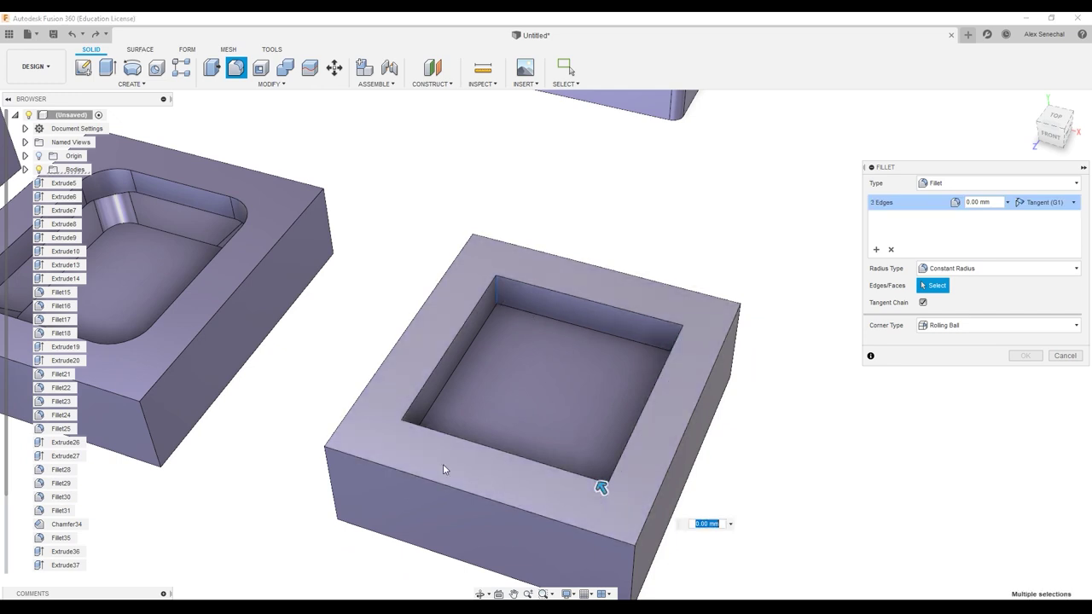
click(400, 435)
drag(401, 436, 424, 429)
key(Return)
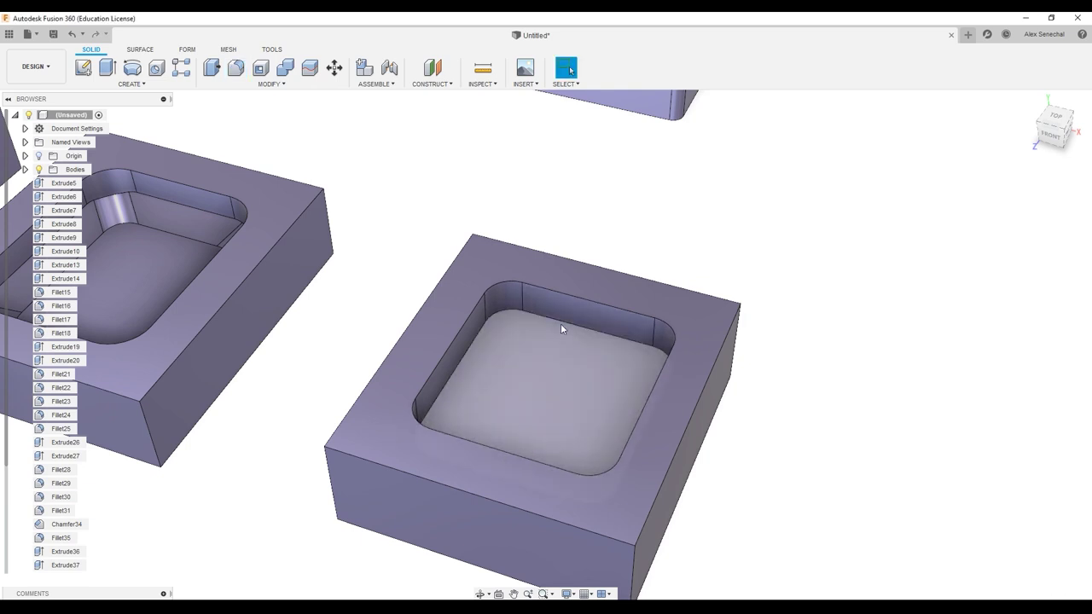
key(c)
click(595, 309)
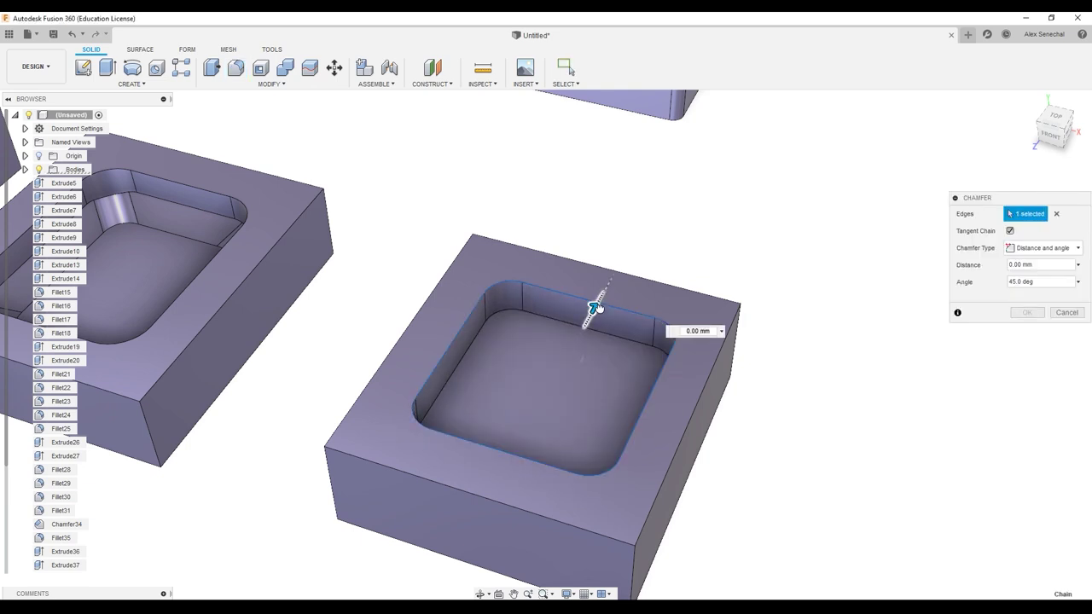
drag(596, 307, 610, 303)
mouse_move(589, 348)
mouse_down()
mouse_move(580, 341)
mouse_move(583, 355)
mouse_move(588, 345)
mouse_up()
drag(600, 301, 602, 329)
key(Escape)
key(c)
click(603, 339)
key(Escape)
key(f)
key(Escape)
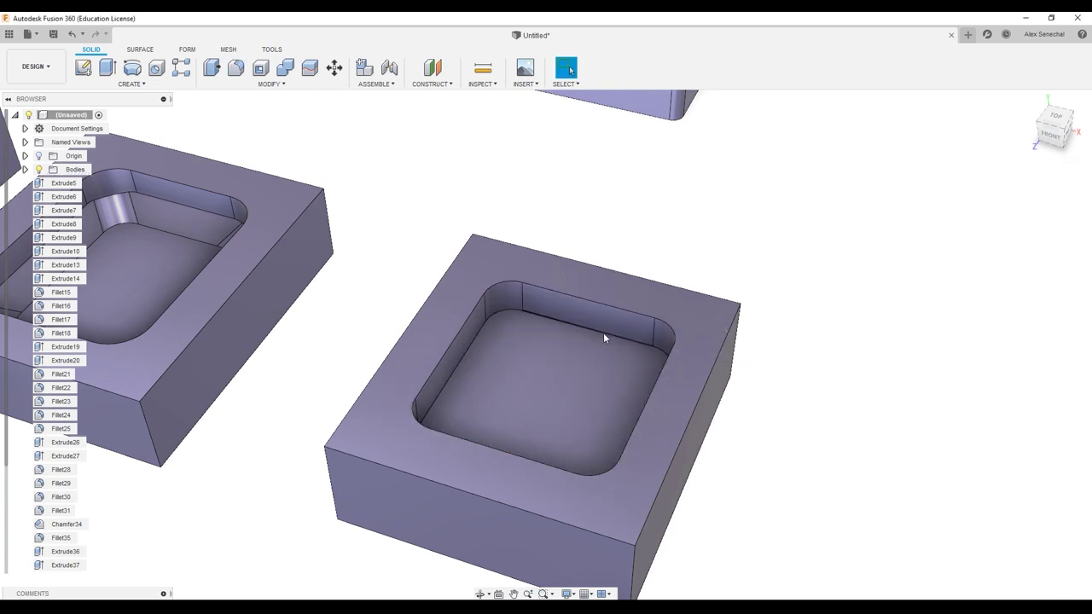
- Fillet the tangent edge chain around the pocket's floor
key(f)
click(598, 332)
mouse_move(592, 332)
mouse_down()
mouse_move(592, 319)
mouse_move(595, 330)
mouse_up()
key(Return)
key(q)
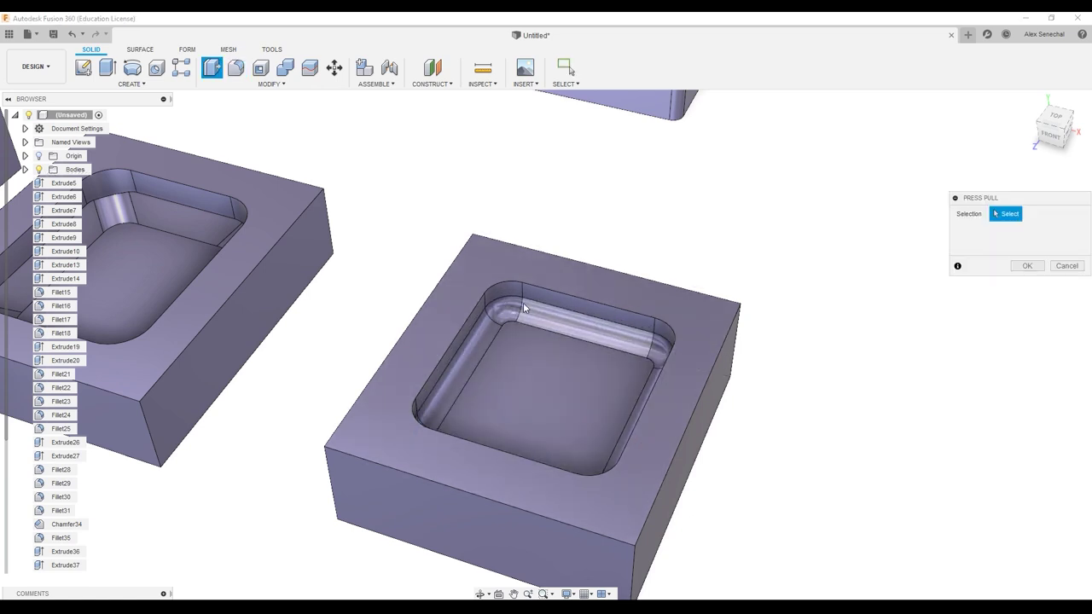
key(Escape)
- Fillet the tangent edge chain around the pocket's upper rim with a 0.877 mm radius
key(f)
click(518, 284)
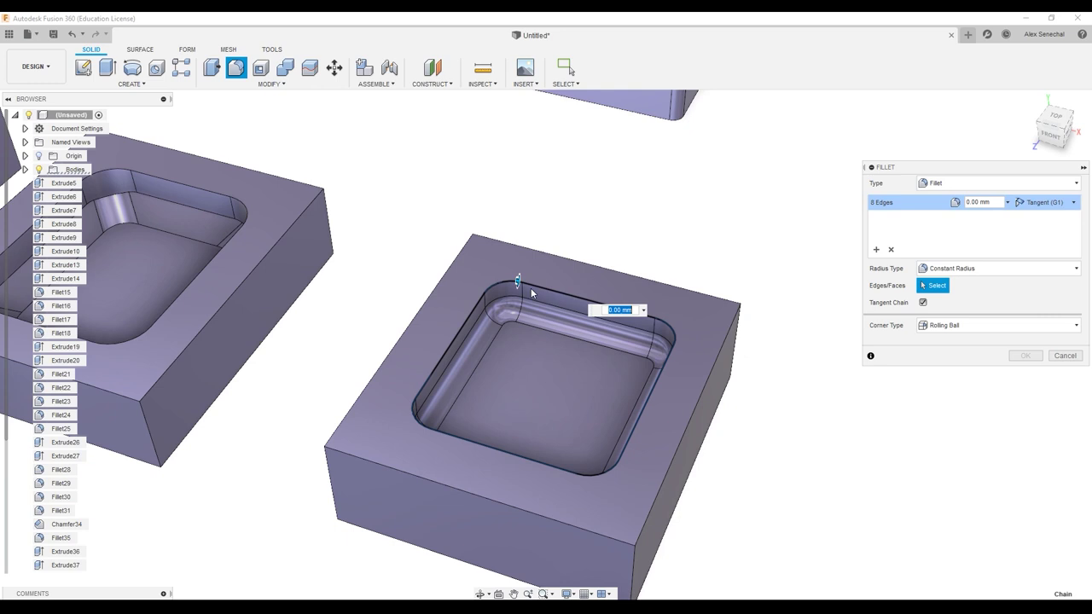
drag(518, 283, 516, 280)
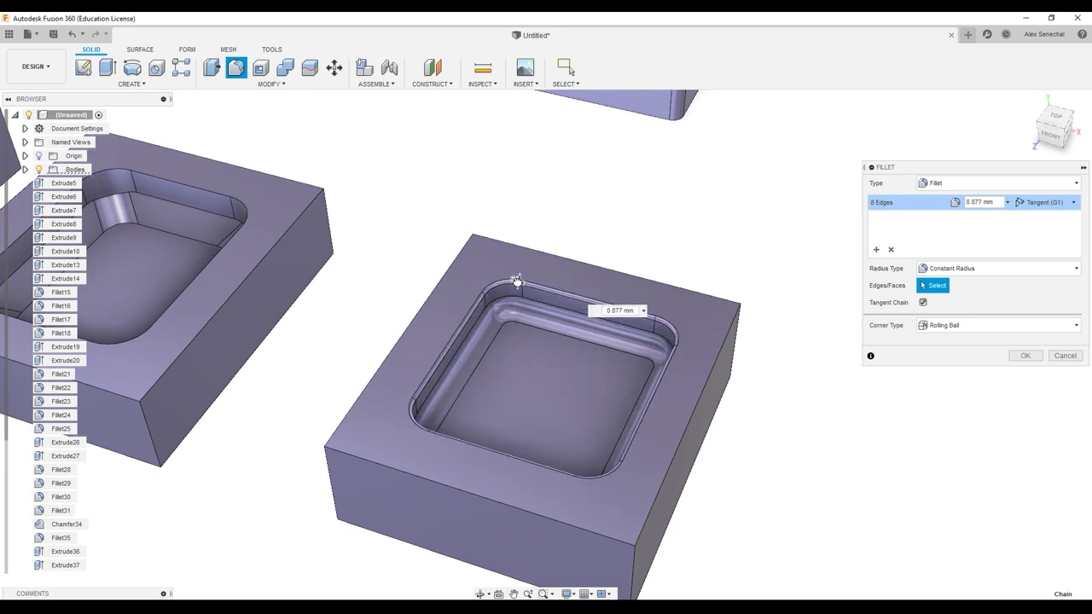
key(Return)
- Undo the pocket's rim, floor and vertical corner fillets
key(ctrl+z)
key(ctrl+z)
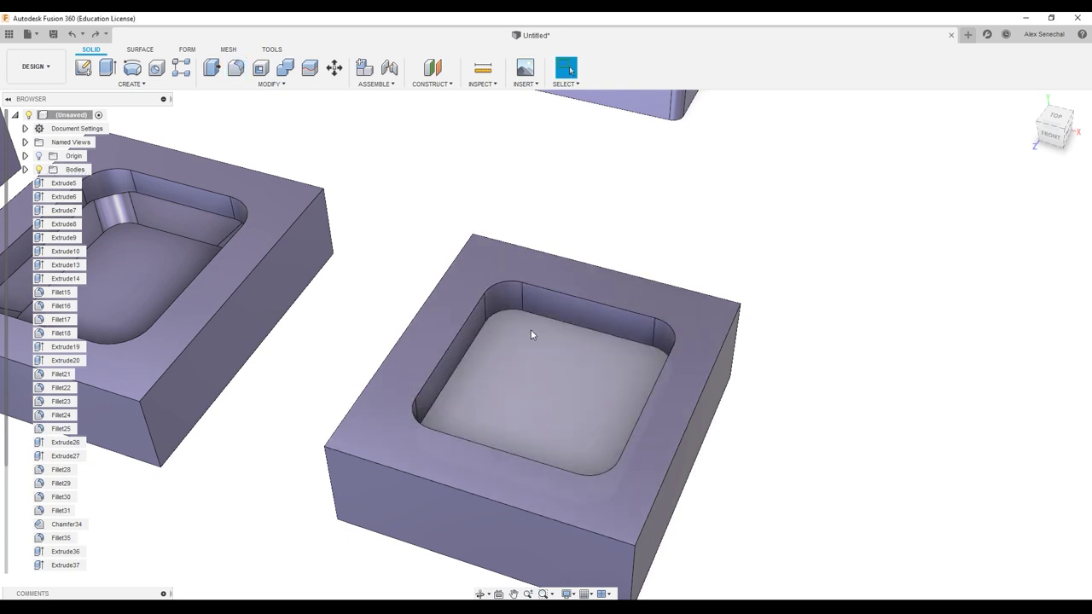
key(ctrl+z)
- Chamfer the four floor edges of the sharp-cornered pocket with a distance of 5.643 mm at 45 degrees
key(c)
click(532, 314)
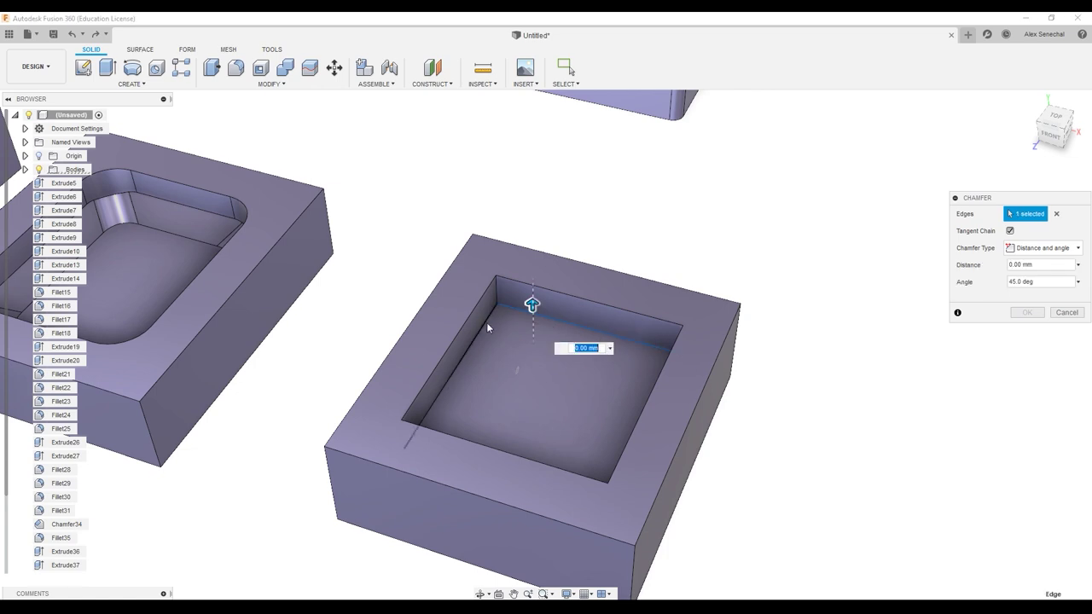
click(486, 324)
click(417, 455)
click(621, 490)
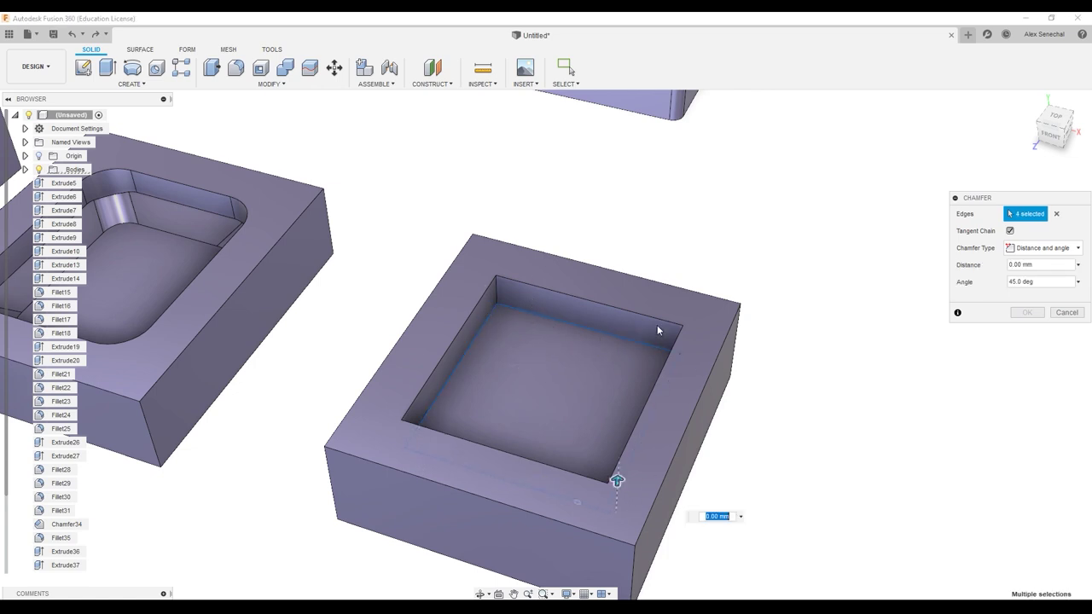
drag(619, 476, 618, 466)
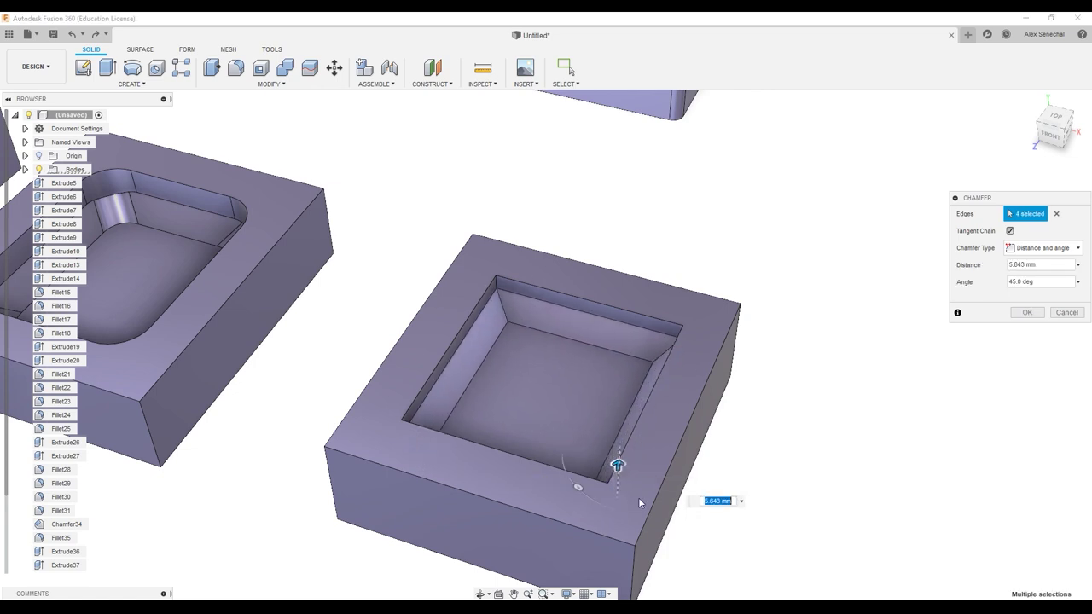
click(1016, 315)
- Fillet the vertical and sloped corner edges of the chamfered pocket with a 7.823 mm radius
key(f)
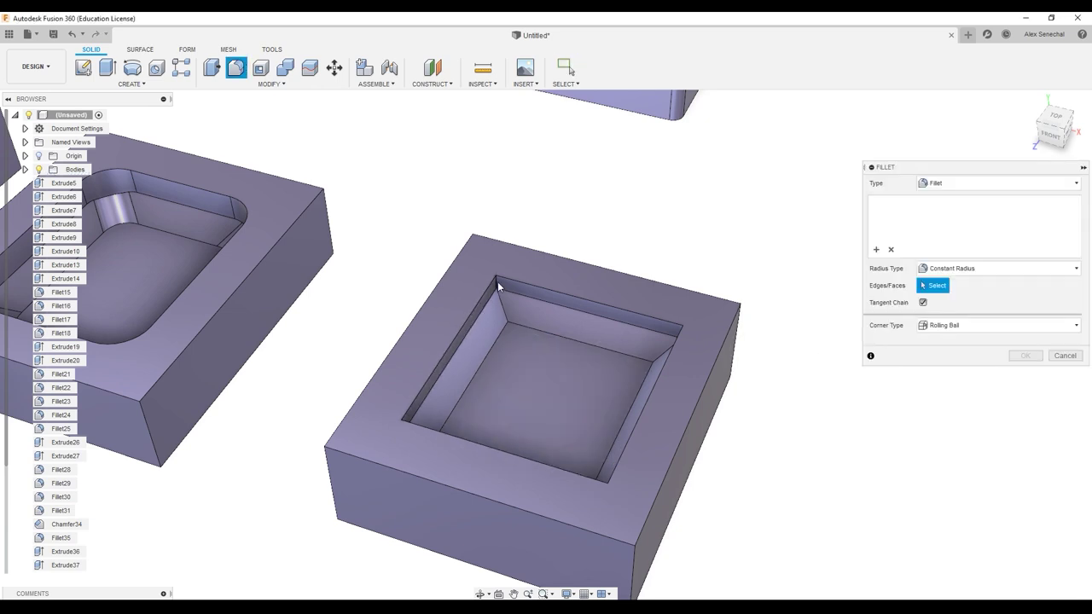
click(498, 287)
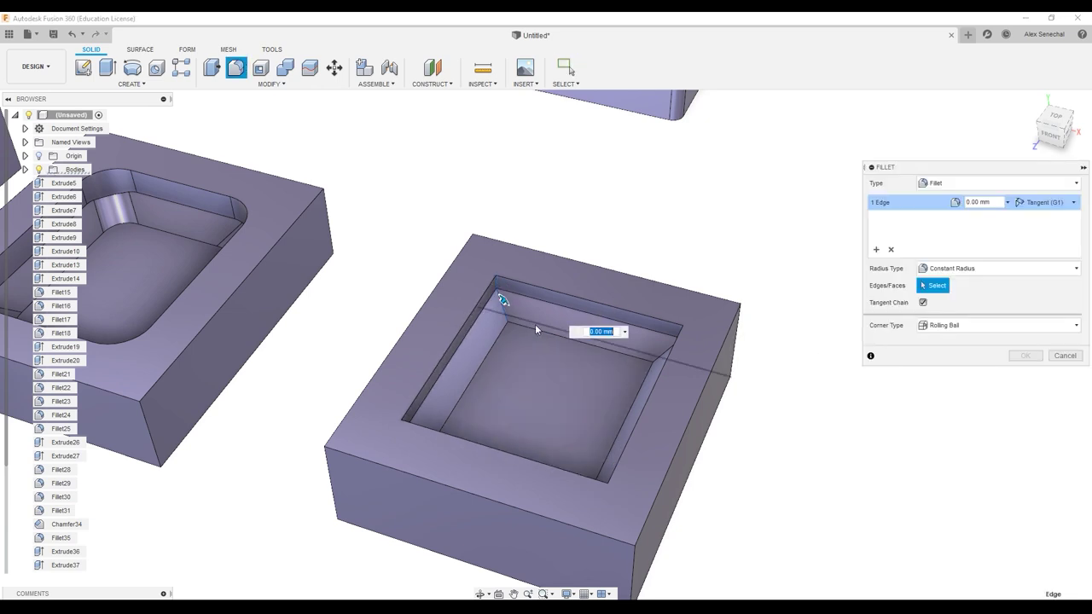
click(684, 335)
click(608, 490)
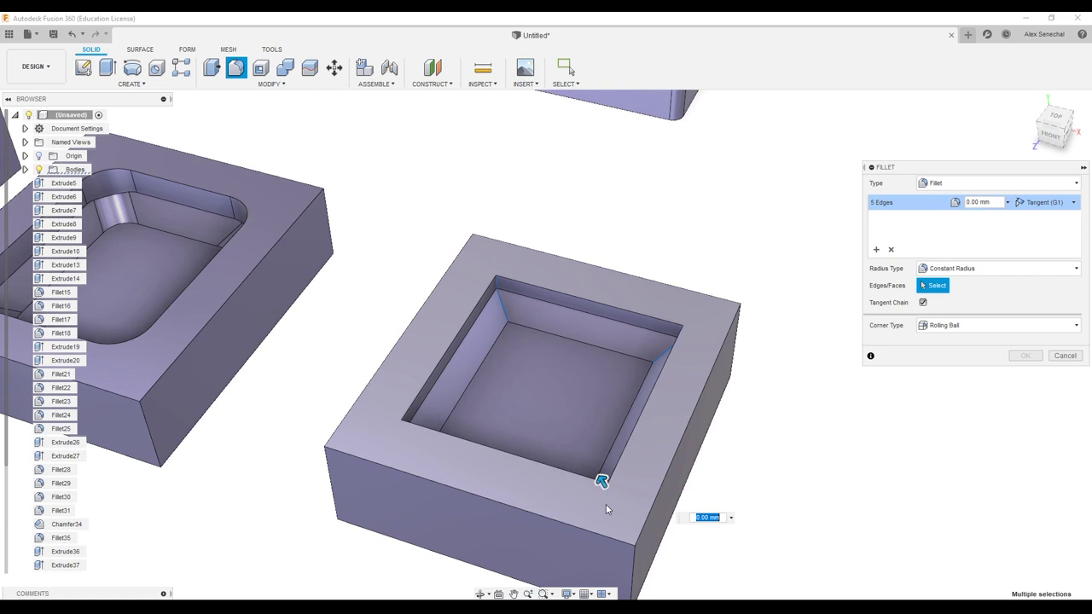
click(404, 425)
click(424, 438)
drag(413, 421, 432, 425)
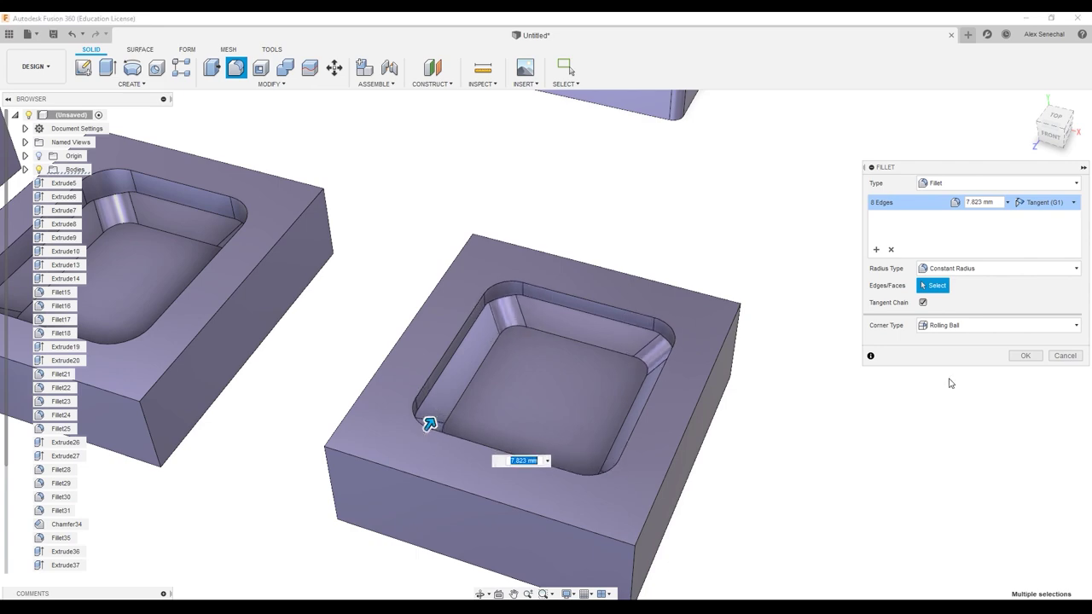
click(1029, 360)
- Examine the rounded edge chain of the separate stepped block and the filleted corners of the chamfered pocket
scroll(604, 311, down, 4)
middle_drag(604, 312, 569, 410)
mouse_move(898, 349)
shift+middle_down()
mouse_move(806, 305)
mouse_move(879, 340)
shift+middle_up()
scroll(679, 303, up, 6)
shift+middle_drag(705, 324, 640, 457)
scroll(642, 257, down, 5)
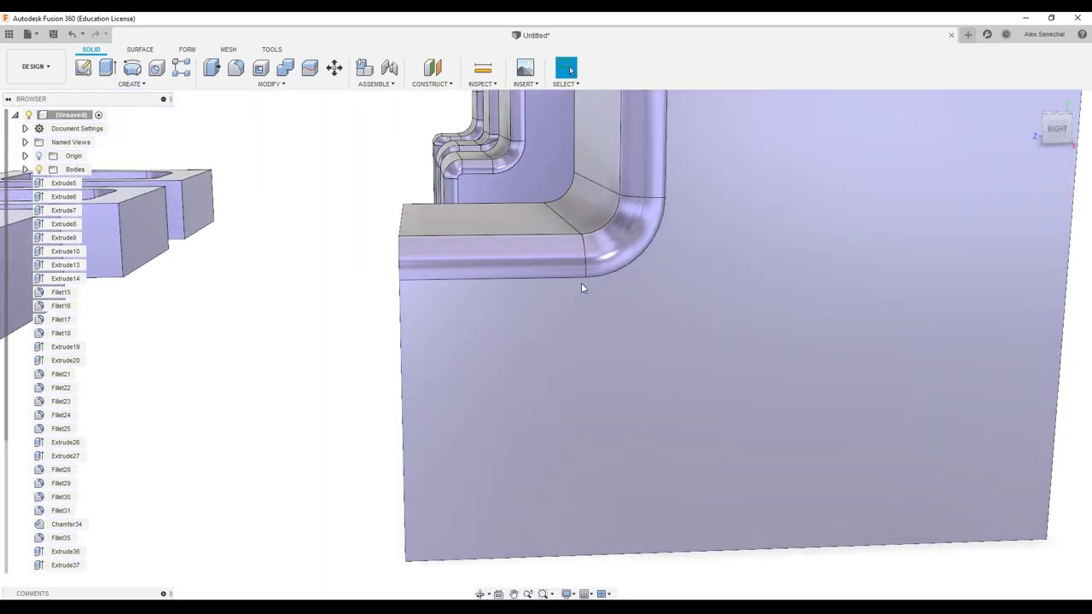
scroll(731, 341, down, 6)
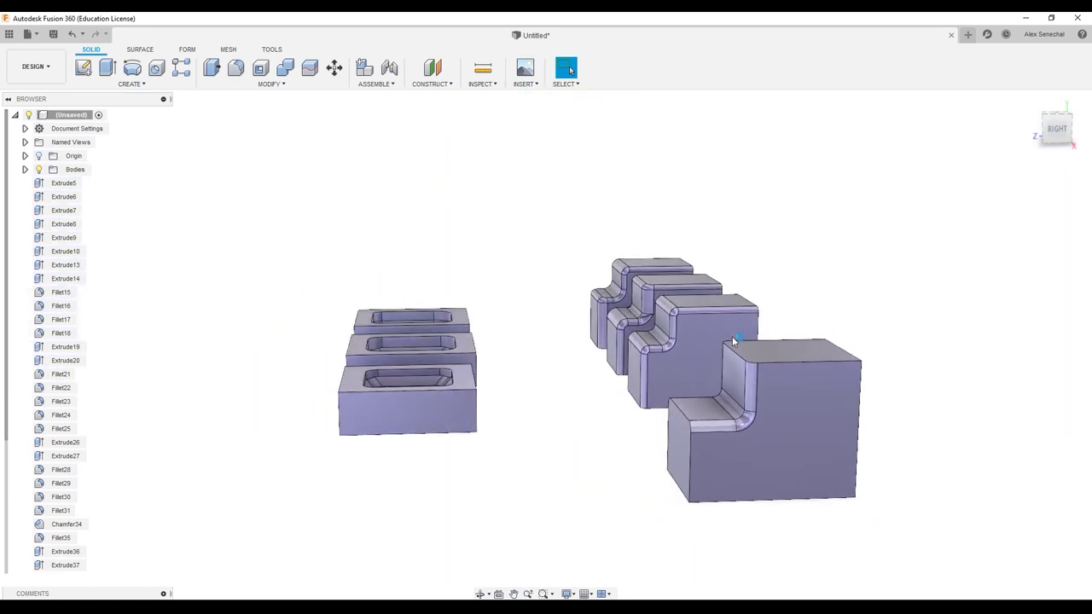
shift+middle_drag(657, 341, 704, 402)
middle_drag(499, 456, 616, 430)
scroll(618, 432, up, 5)
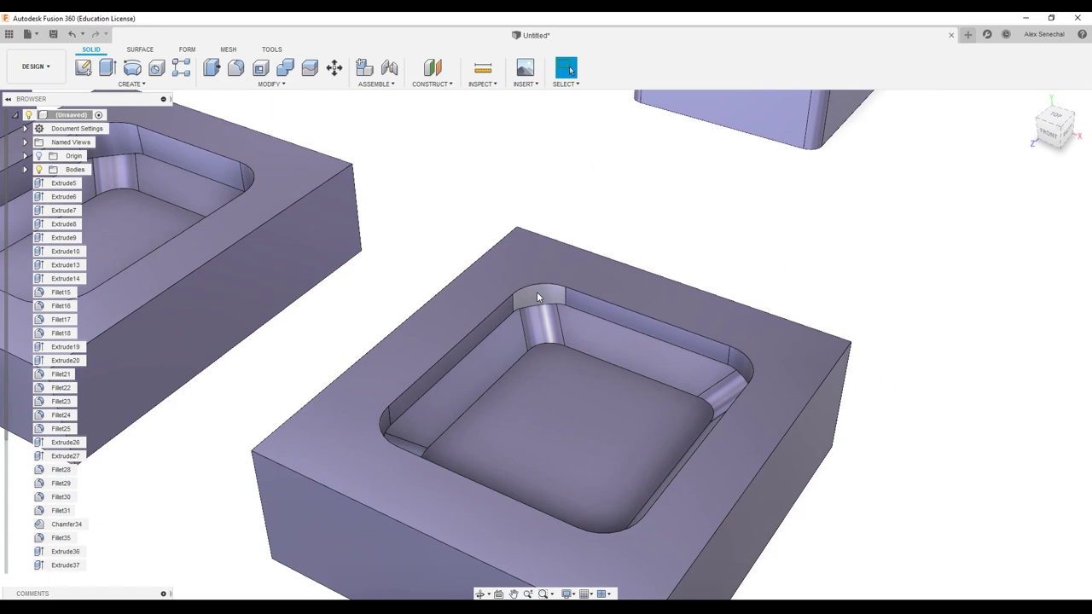
- Press Pull the four upper corner faces of the chamfered pocket to a radius of about 4.42 mm
click(538, 297)
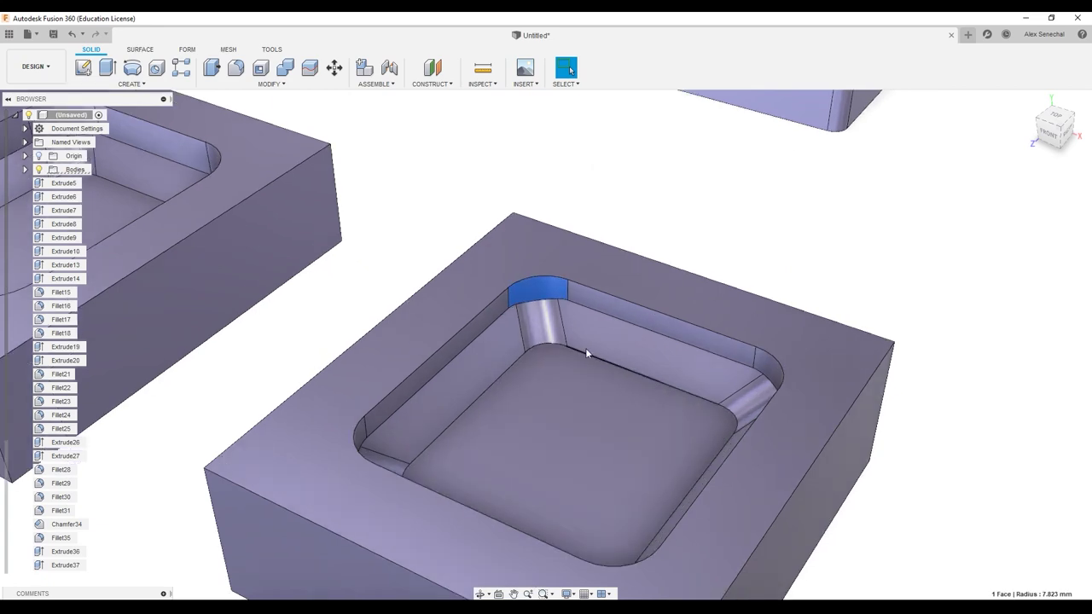
shift+middle_drag(587, 353, 628, 302)
key(q)
scroll(671, 317, down, 2)
scroll(628, 302, up, 4)
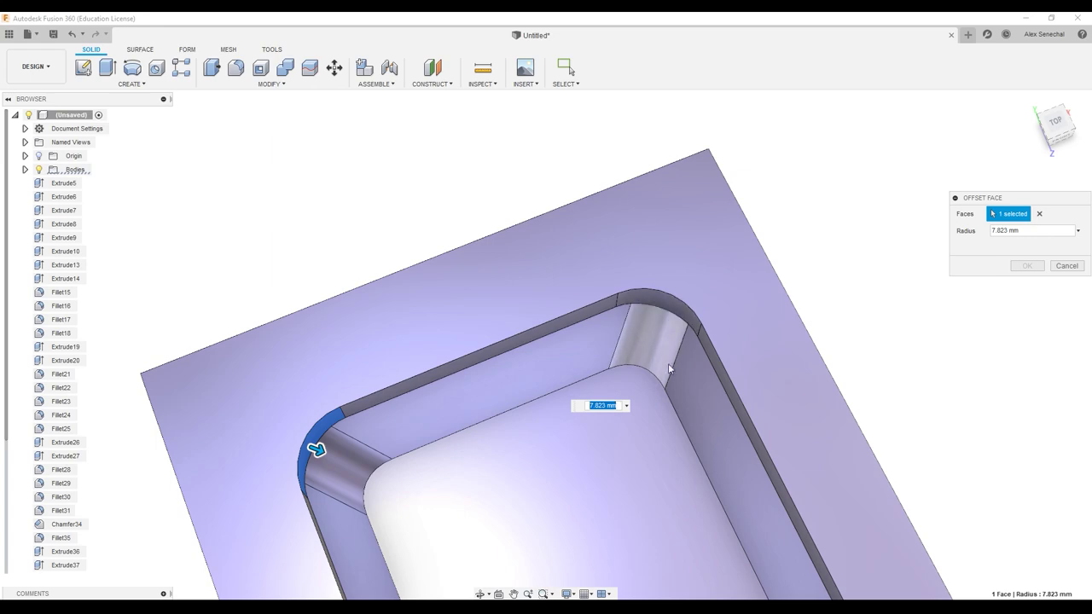
shift+middle_drag(653, 409, 493, 282)
scroll(631, 348, down, 4)
click(587, 334)
click(571, 241)
click(602, 291)
mouse_move(493, 282)
mouse_down()
mouse_move(519, 286)
mouse_move(493, 280)
mouse_up()
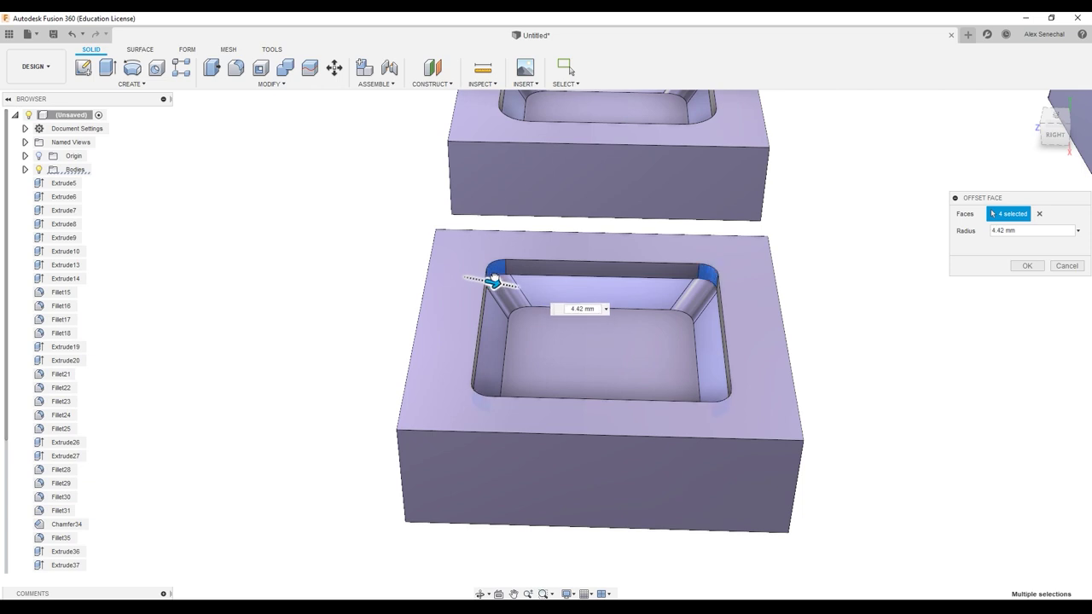
shift+middle_drag(518, 314, 600, 337)
click(1030, 264)
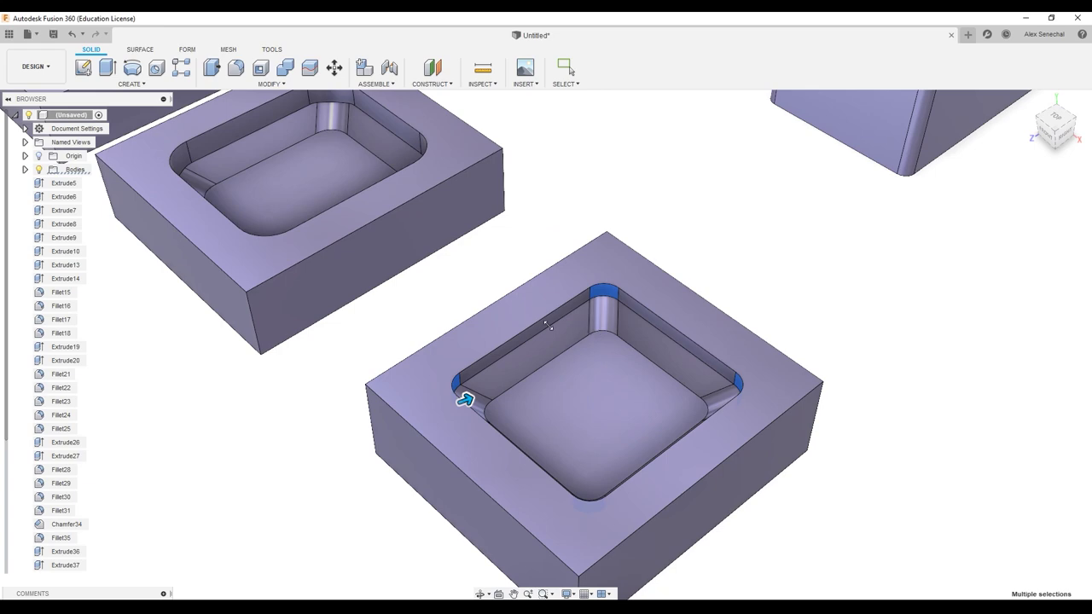
- Create a large flat box in the empty space in front of the separate stepped block
scroll(563, 341, down, 1)
shift+middle_drag(562, 341, 586, 341)
scroll(588, 278, down, 4)
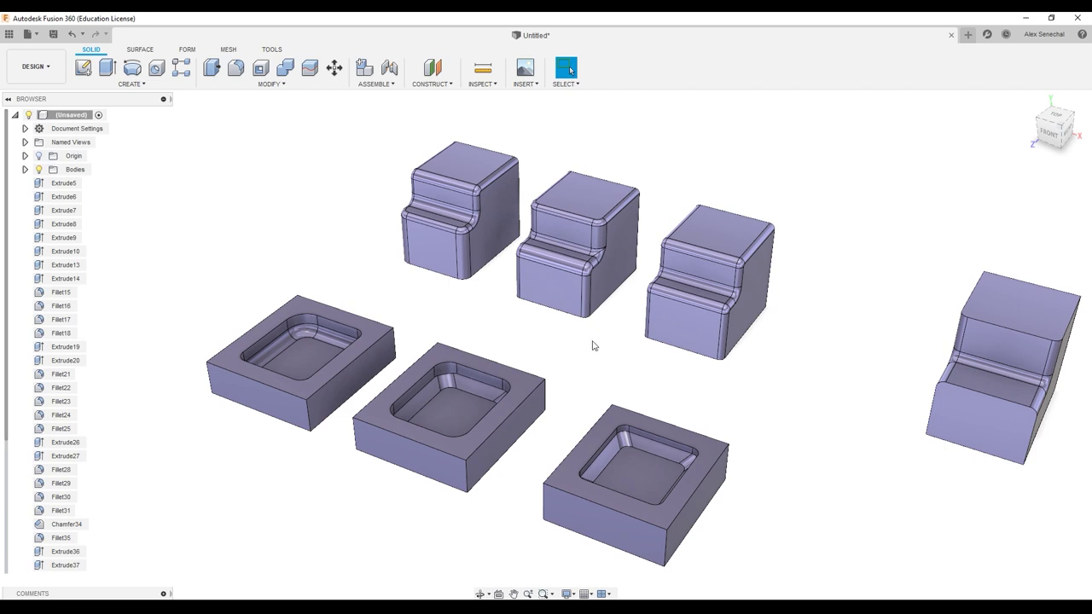
middle_drag(745, 348, 631, 342)
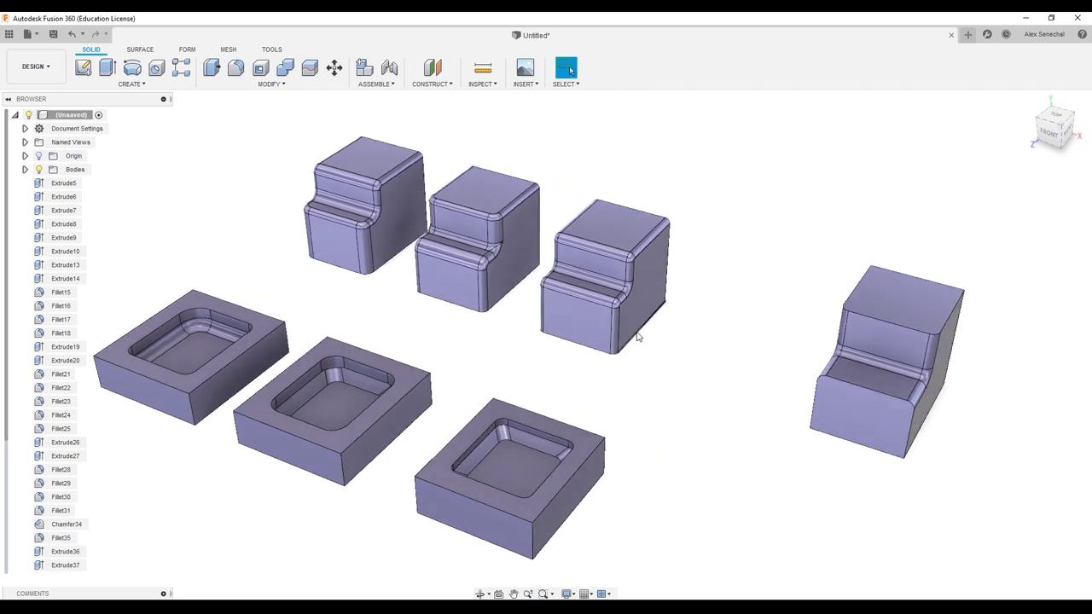
middle_drag(639, 329, 556, 255)
scroll(556, 256, down, 3)
key(s)
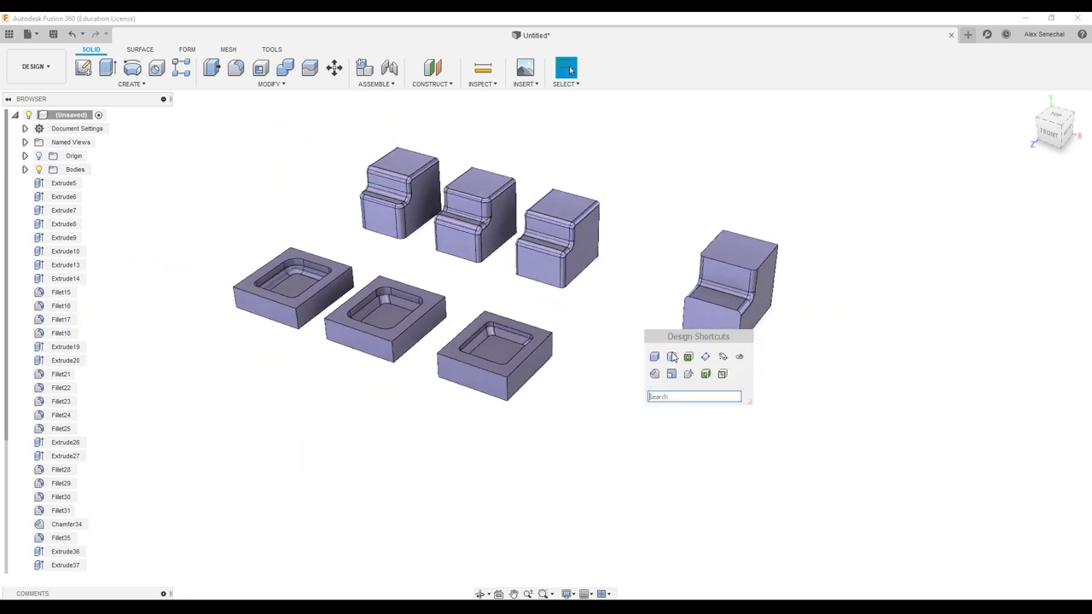
click(655, 357)
click(649, 376)
click(738, 550)
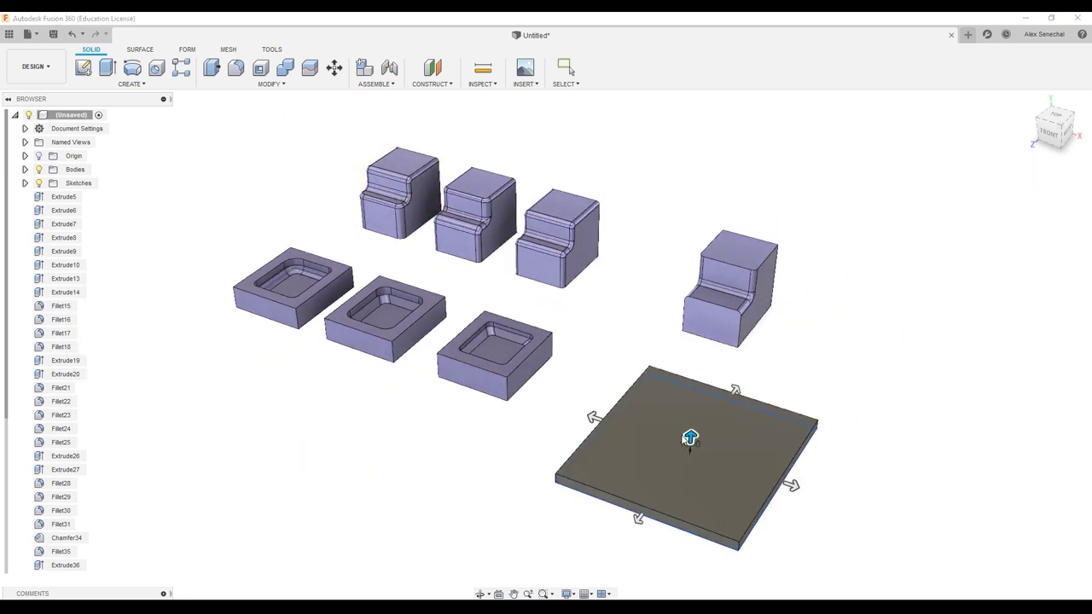
drag(689, 440, 693, 399)
click(1031, 312)
- Chamfer the new box's upper edge on its right-hand side with a wide, shallow slope
key(c)
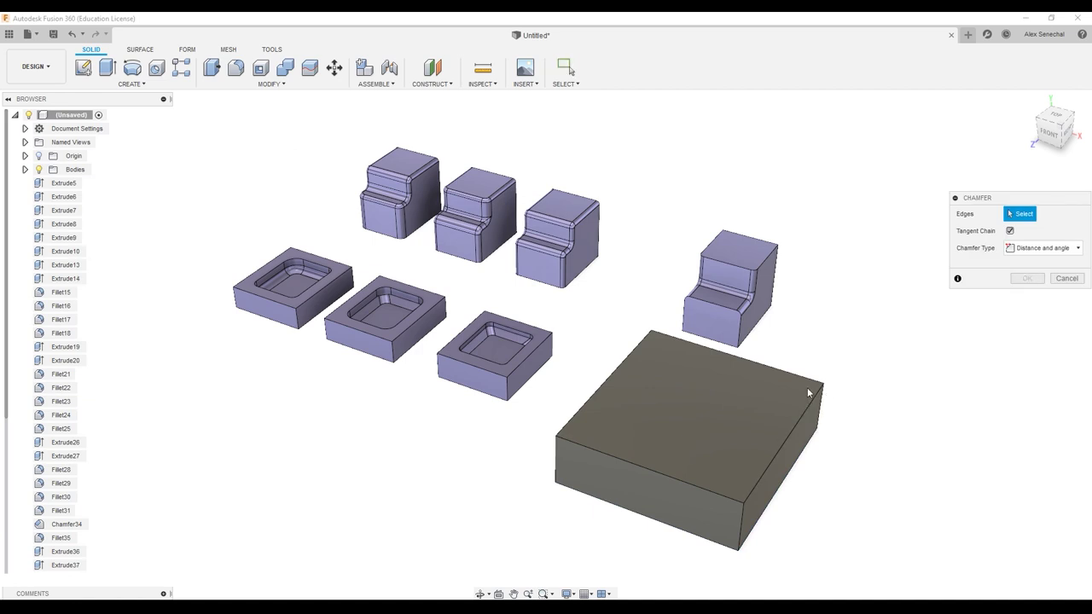
click(811, 401)
drag(819, 400, 783, 383)
drag(812, 430, 756, 378)
key(Return)
- Chamfer the box's front upper edge, adjacent to the wide chamfer
key(c)
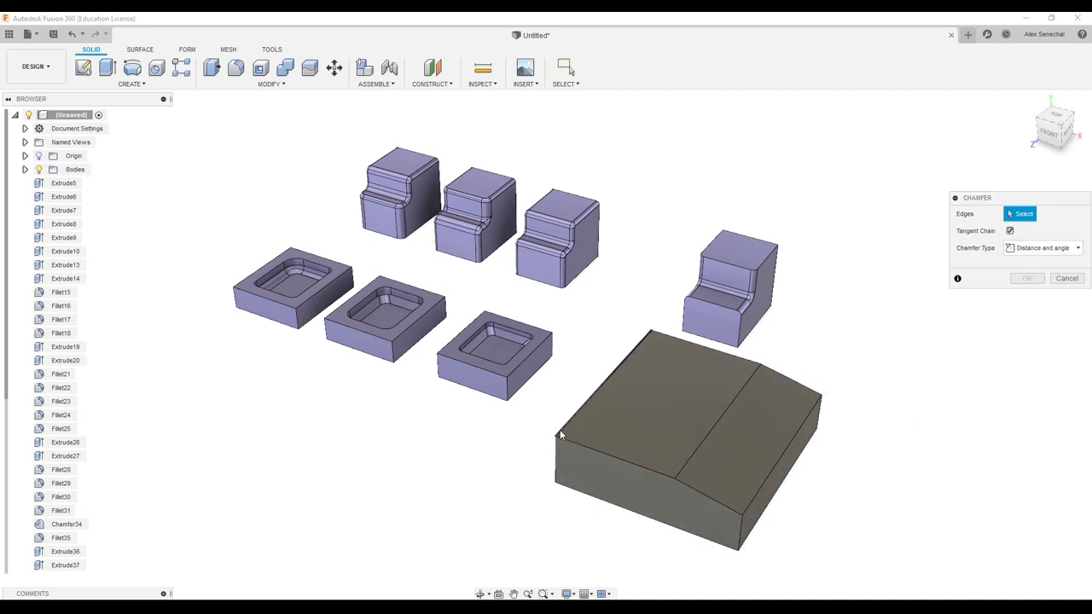
click(563, 441)
mouse_move(572, 445)
mouse_down()
mouse_move(591, 440)
mouse_move(565, 464)
mouse_up()
key(Return)
- Tilt the chamfered box's top face by rotating it with Move/Copy set to Faces
shift+middle_drag(776, 439, 572, 390)
scroll(571, 475, up, 2)
key(f)
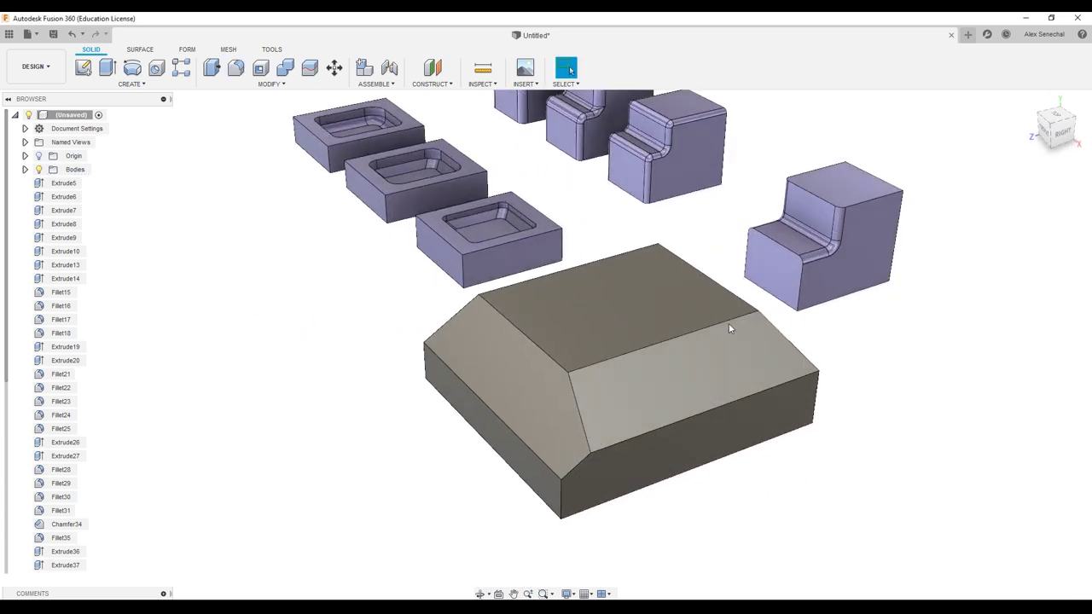
key(m)
click(1040, 213)
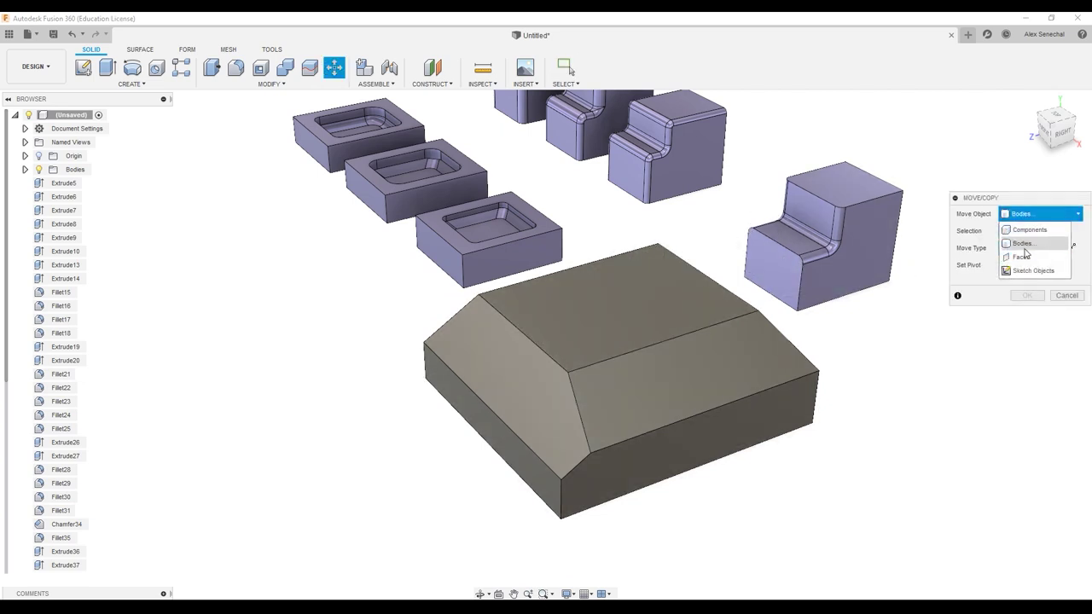
click(1022, 257)
click(682, 309)
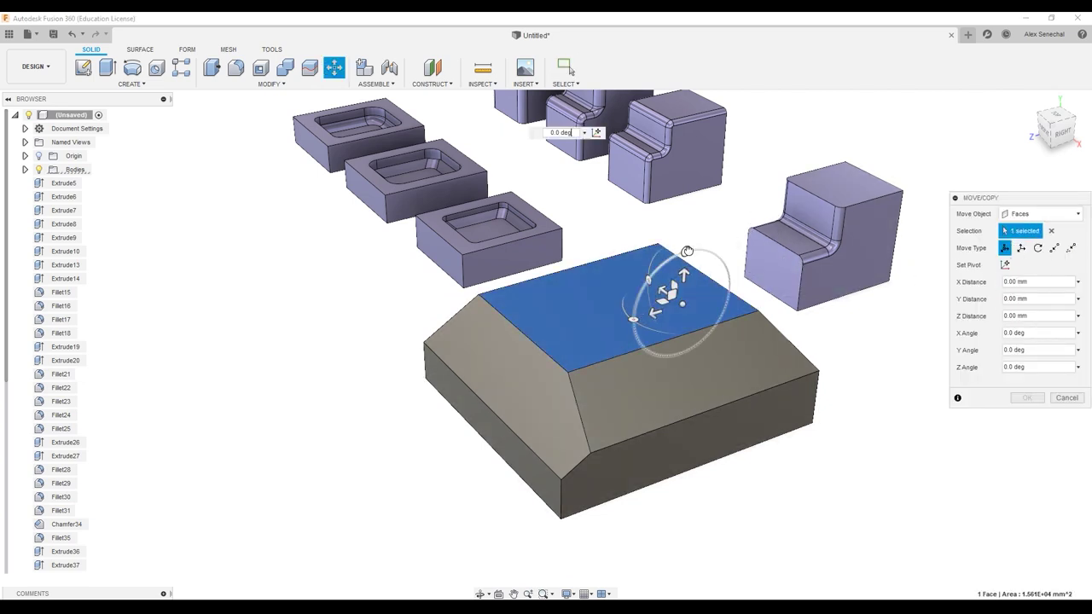
drag(687, 251, 694, 242)
- Try a fillet on the ridge between the tilted top face and the front chamfer, and undo it
key(f)
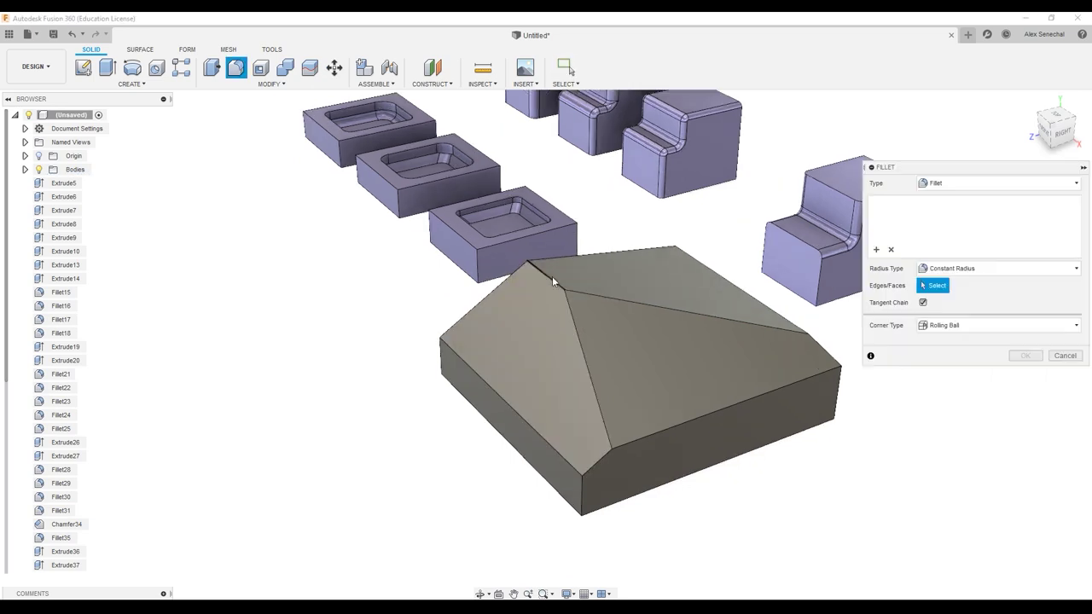
click(552, 281)
drag(547, 272, 551, 279)
key(Return)
key(f)
click(605, 432)
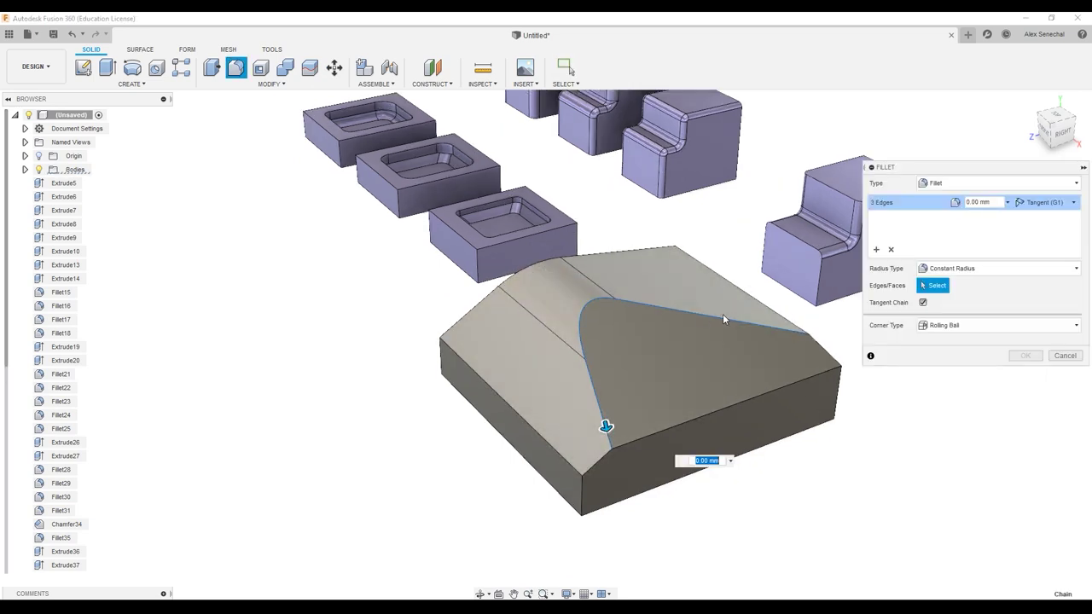
key(Escape)
key(ctrl+z)
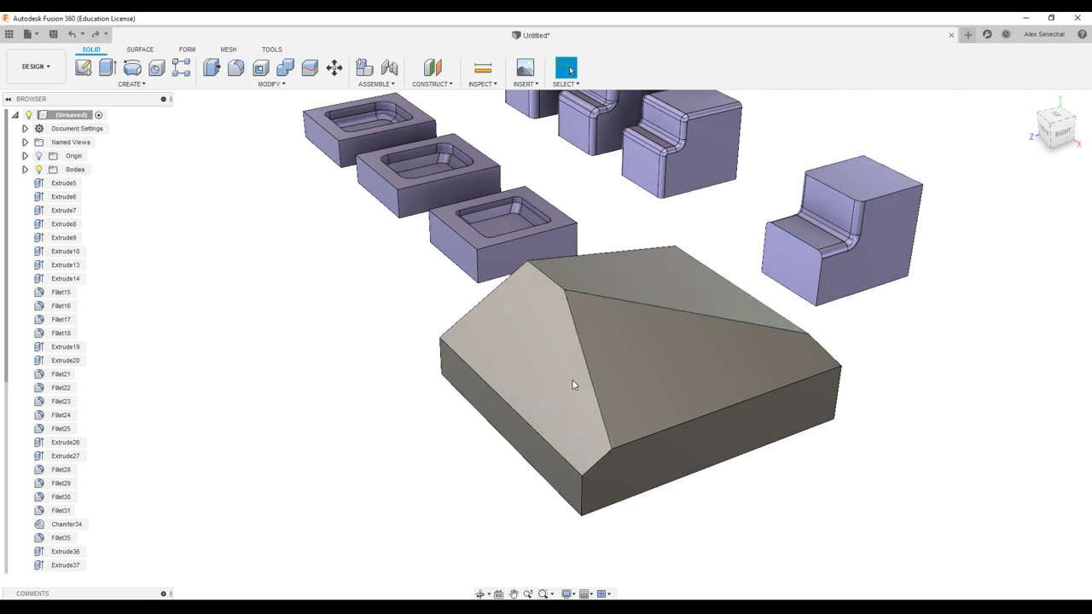
- Fillet the two lower sloped corner edges at either end of the wide chamfer, the far one with a radius of about 11.4 mm
key(f)
click(601, 462)
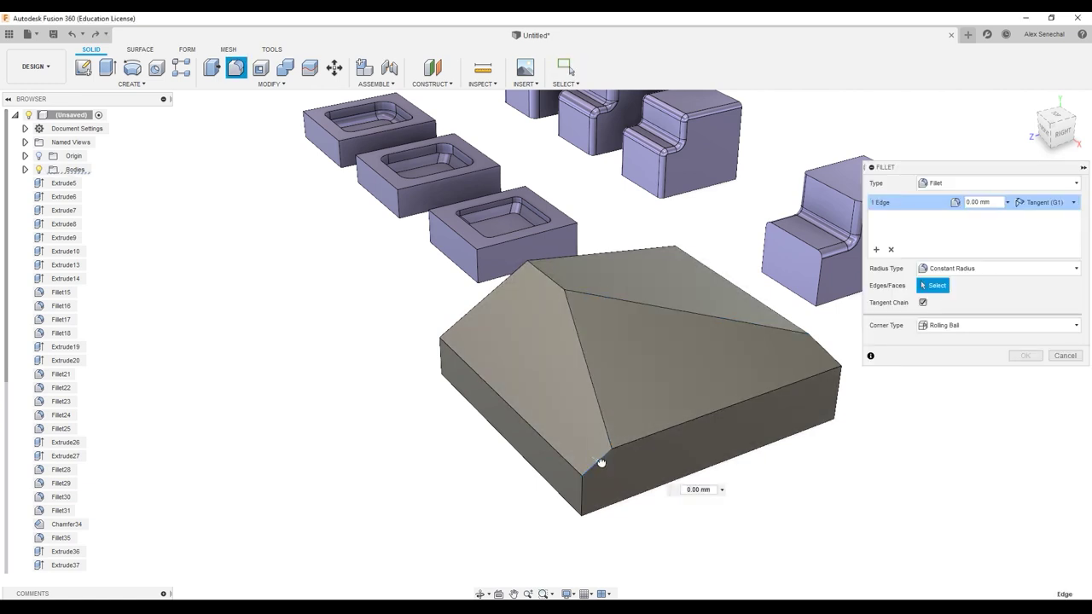
drag(603, 462, 602, 461)
key(Return)
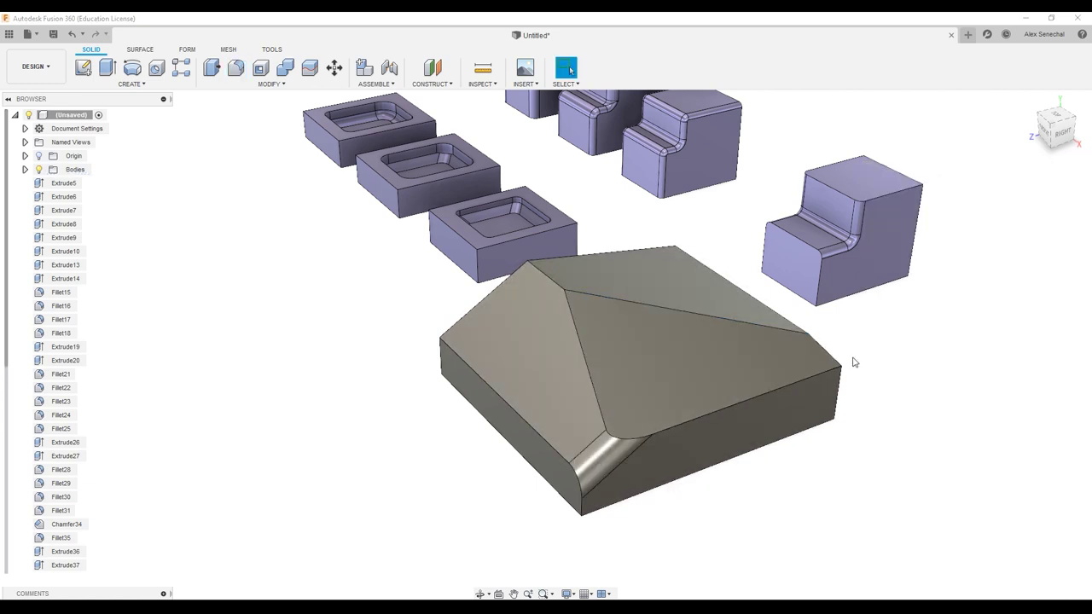
key(f)
click(833, 355)
drag(836, 347, 827, 355)
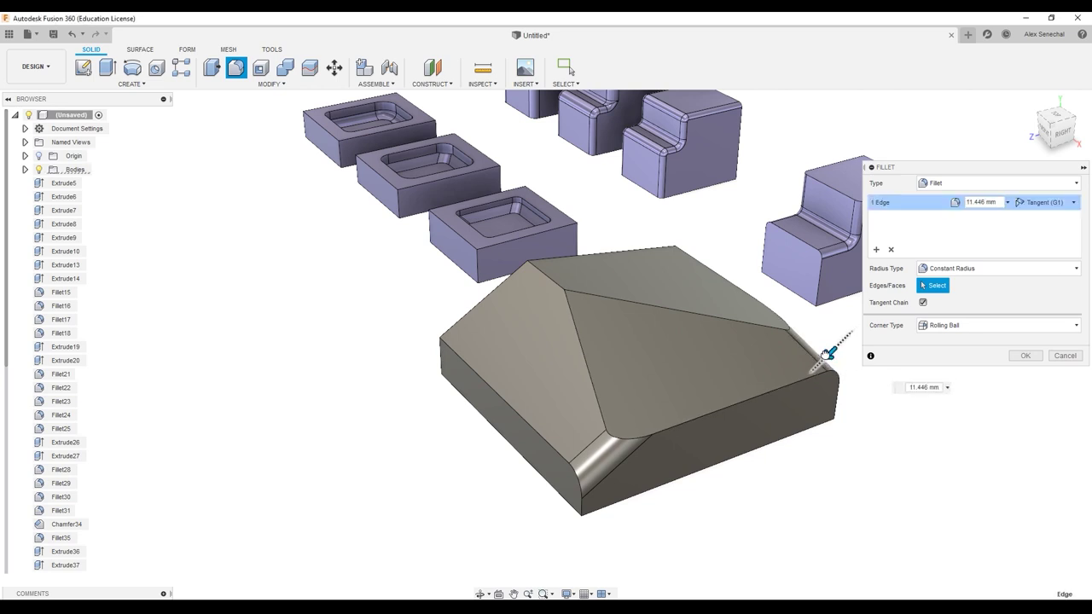
key(Return)
- Try to fillet the tangent edge chain along the lower and front boundary of the wide chamfer face
key(f)
click(778, 390)
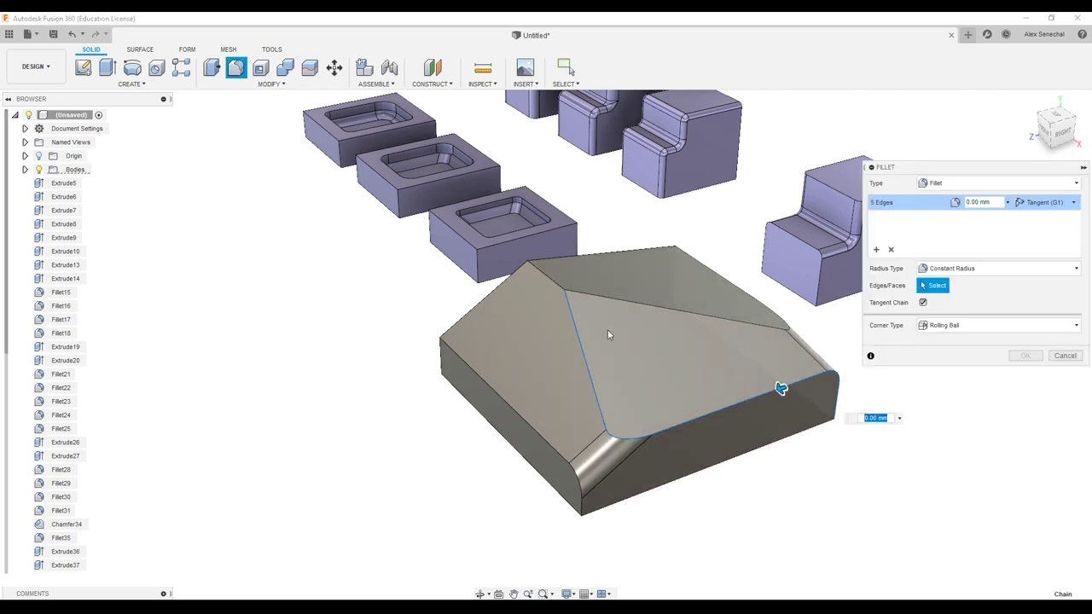
click(573, 321)
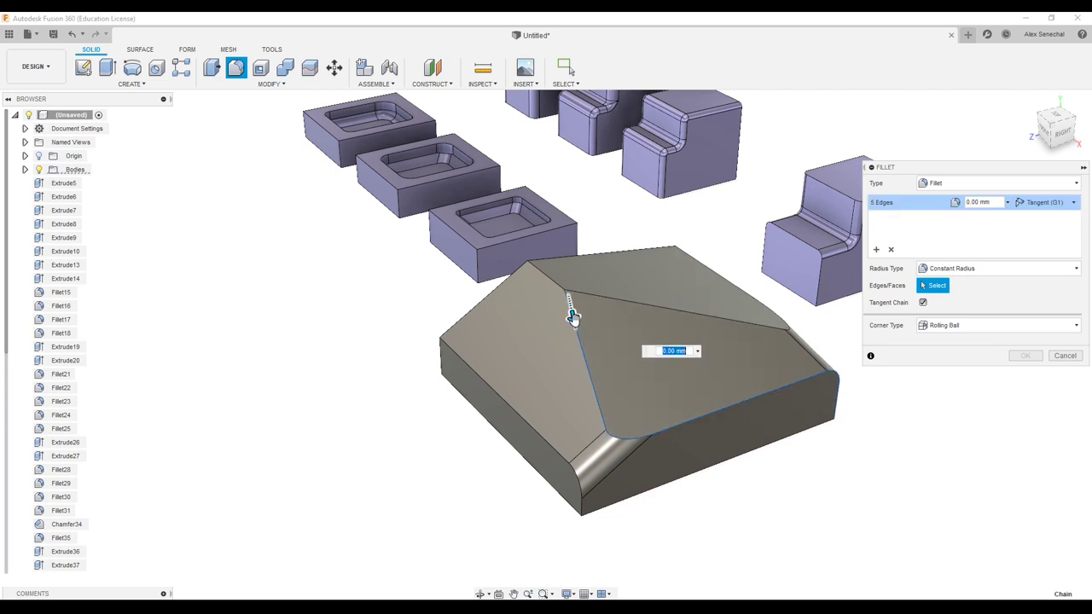
drag(576, 321, 575, 284)
key(Return)
- Try to fillet the tangent edge chain around the tilted top face with a 0.7 mm radius
key(f)
click(572, 293)
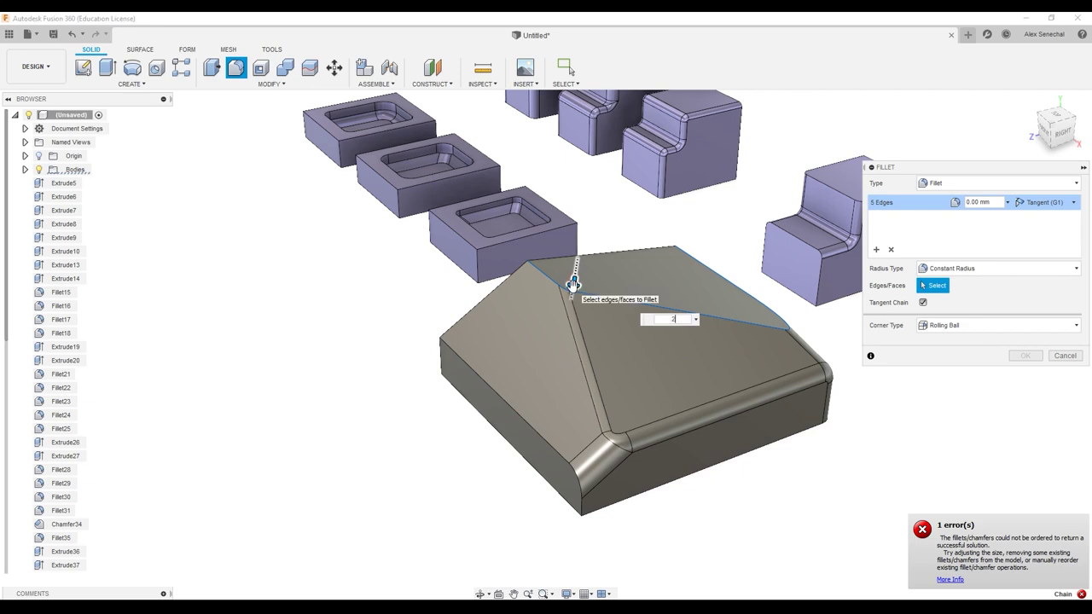
text(.7)
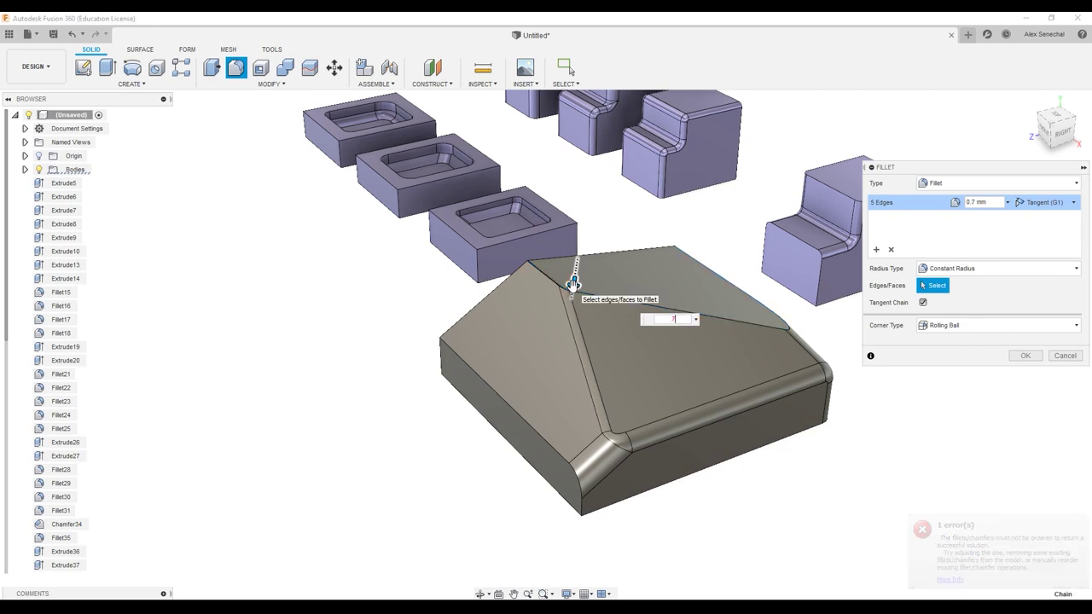
key(Return)
- Fillet the short ridge edge between the tilted top face and the front chamfer
shift+middle_drag(592, 307, 656, 343)
key(f)
click(553, 322)
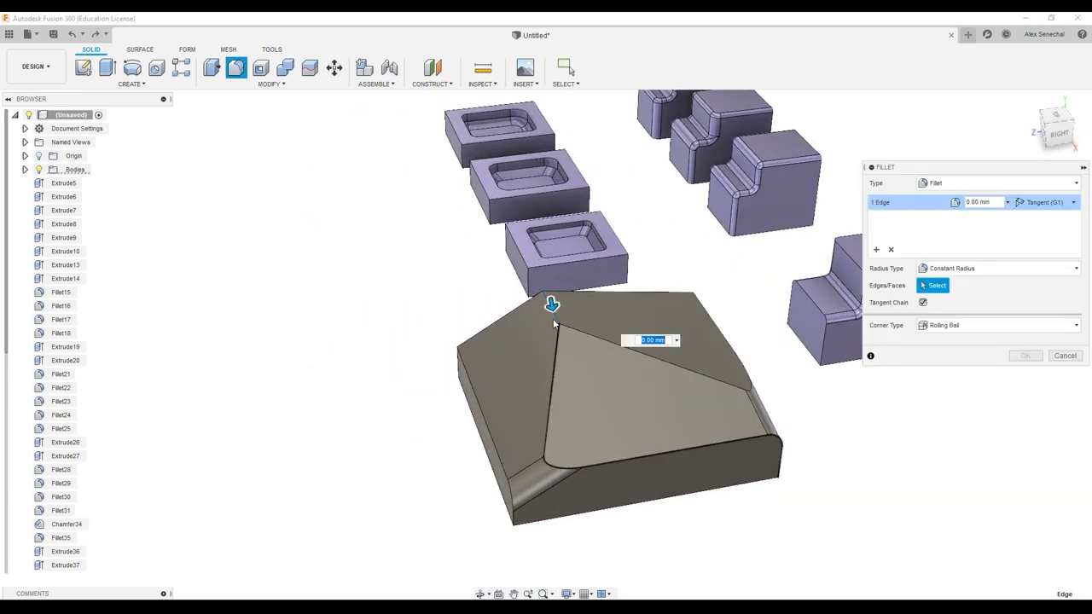
drag(552, 306, 554, 311)
key(Return)
- Try to fillet the full tangent edge chain running around the wide chamfer face and along the tilted top face
key(f)
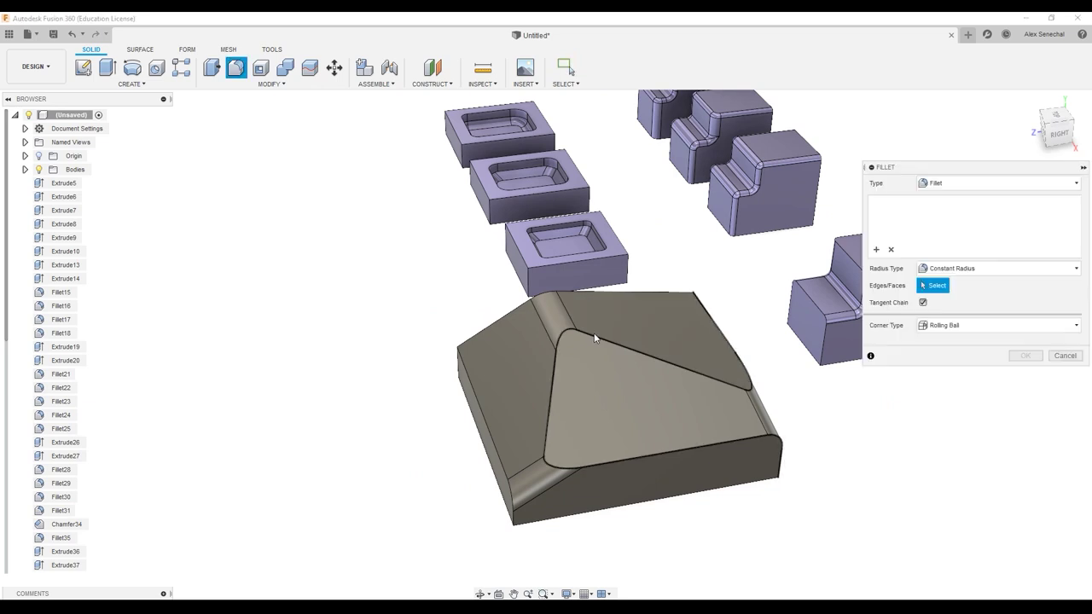
click(594, 338)
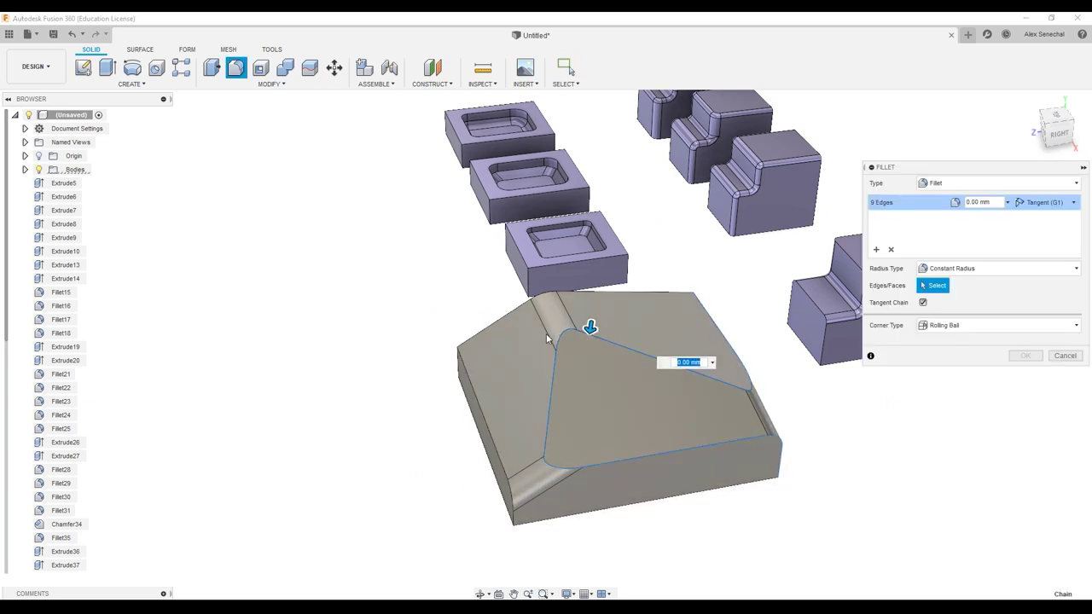
drag(591, 326, 595, 318)
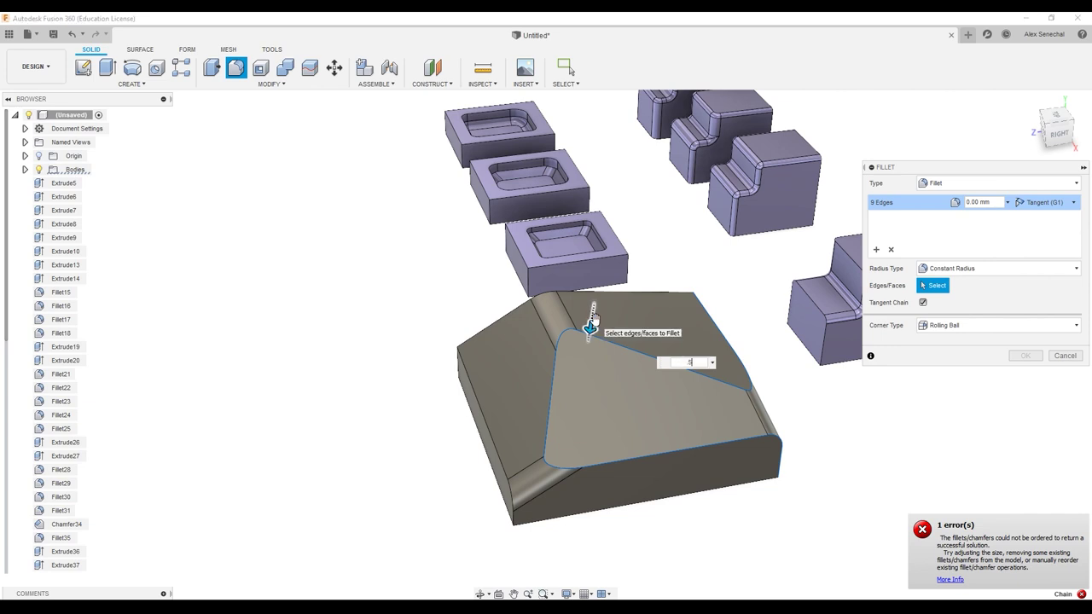
key(Return)
- Fillet the two vertical corner edges on the box's side opposite the wide chamfer
mouse_move(564, 426)
shift+middle_down()
mouse_move(701, 398)
mouse_move(470, 424)
mouse_move(551, 432)
shift+middle_up()
key(f)
click(538, 420)
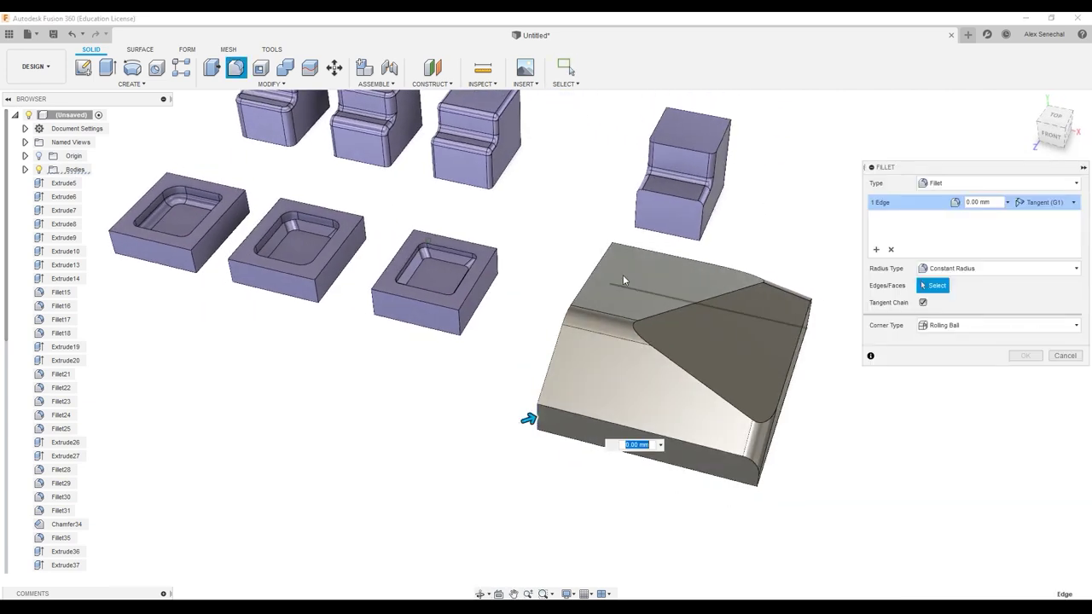
click(614, 251)
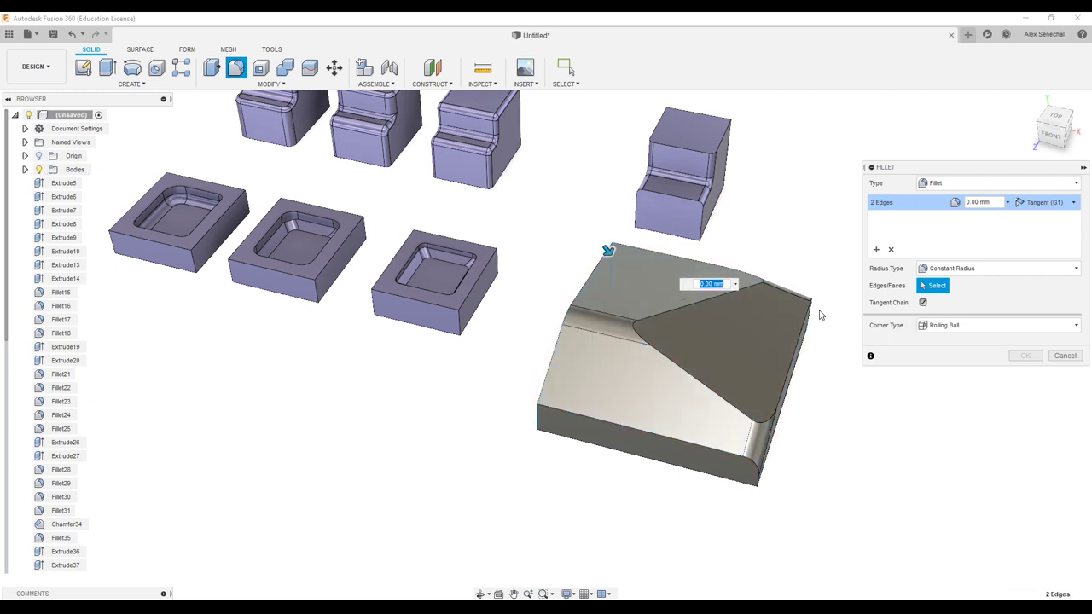
shift+middle_drag(748, 463, 525, 387)
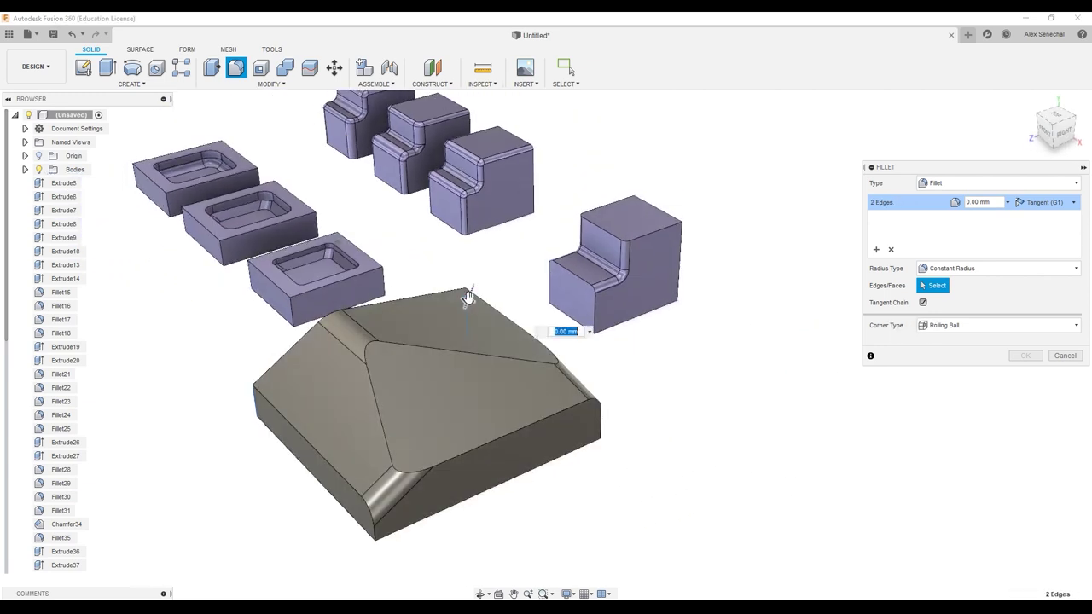
drag(470, 298, 462, 308)
key(Return)
middle_drag(410, 332, 660, 345)
shift+middle_drag(526, 311, 560, 278)
middle_drag(560, 278, 600, 417)
scroll(580, 336, down, 3)
scroll(578, 334, up, 5)
scroll(608, 364, up, 1)
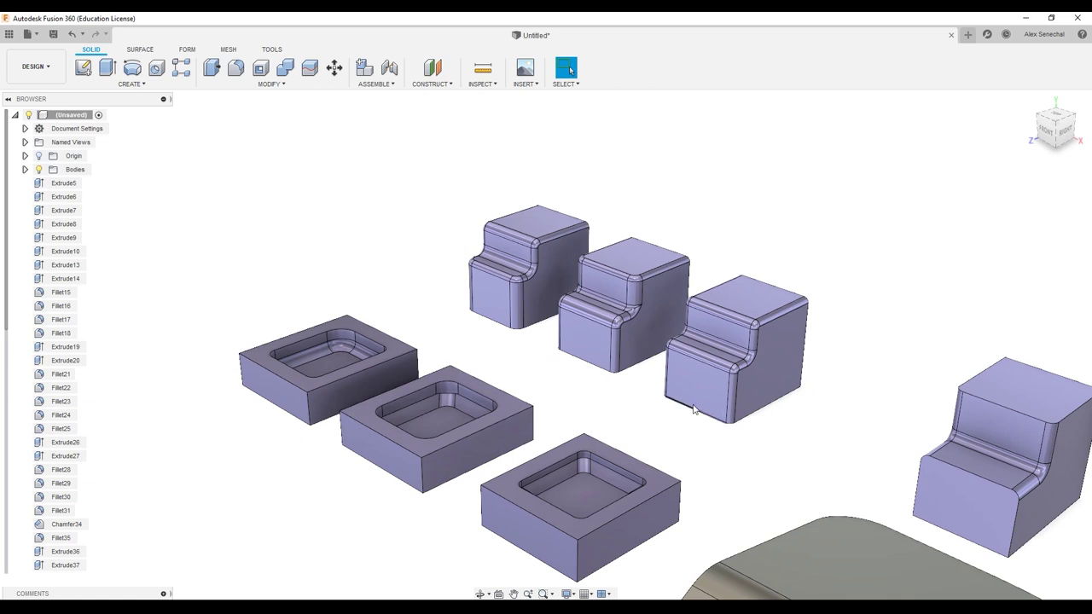